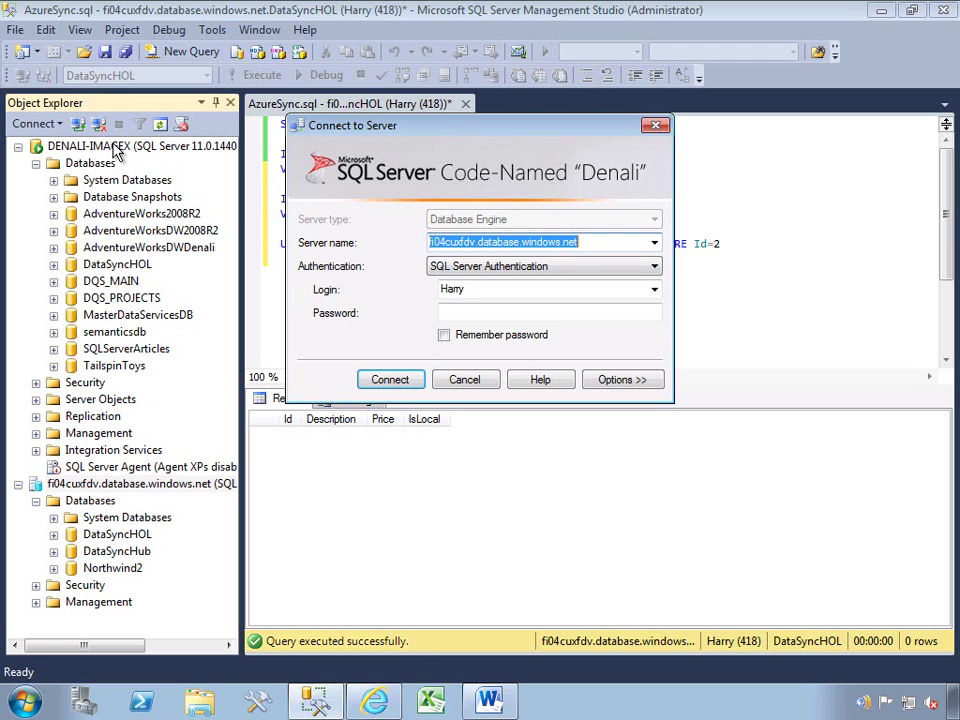
Dismiss the connection prompt and select the DataSyncHOL databases on the Azure and local servers.
key("Return")
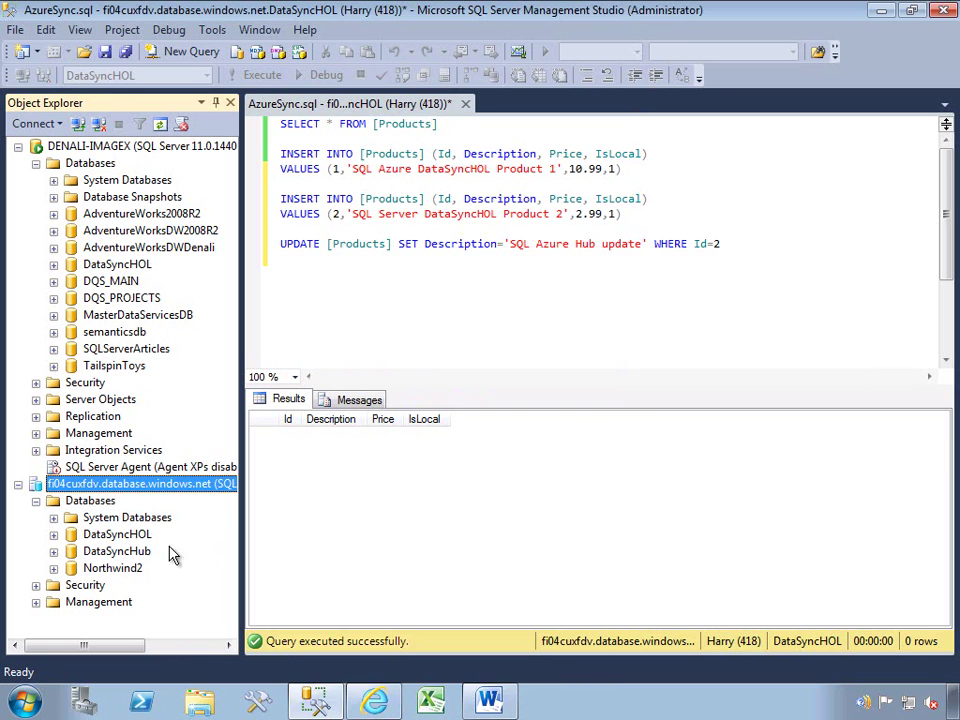
left_click(125, 537)
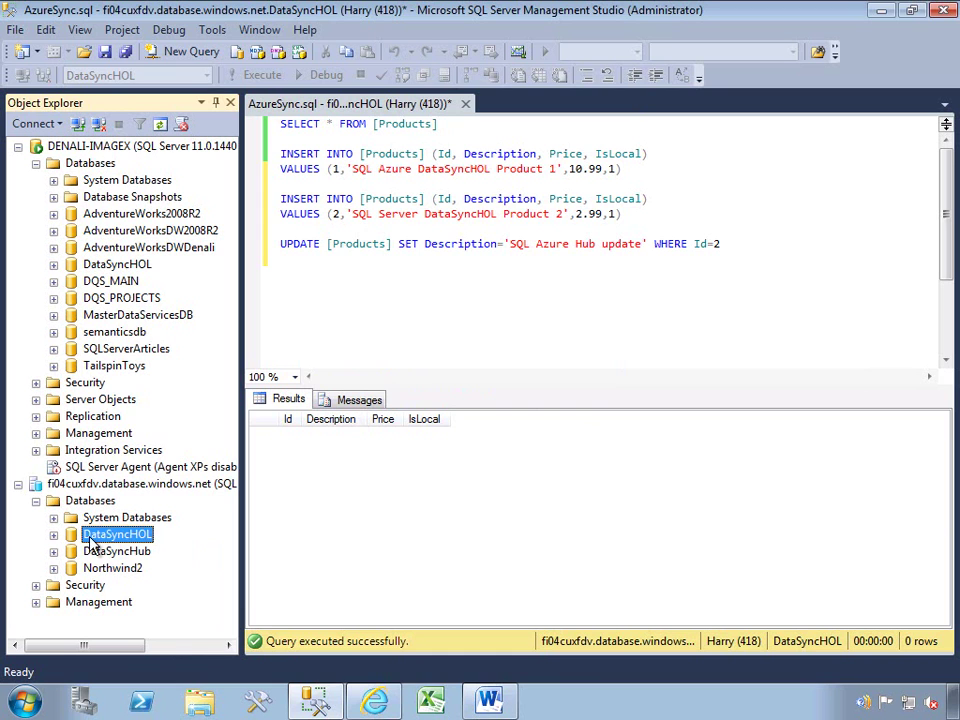
left_click(118, 266)
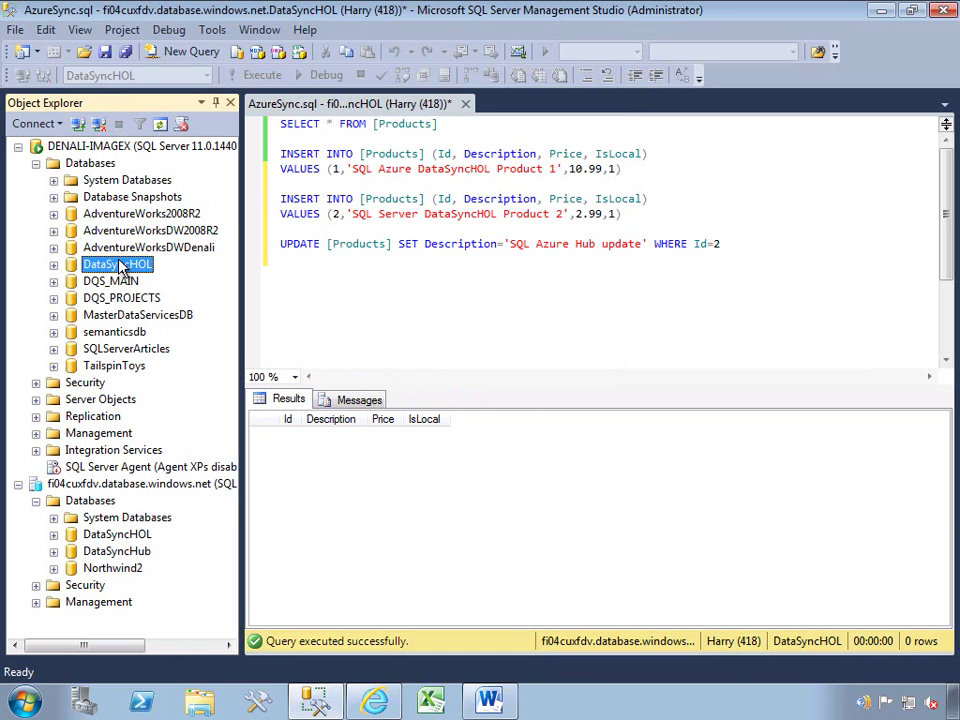
In the Azure portal, go from the DataSyncHOL database home page to the Data Sync section.
left_click(376, 703)
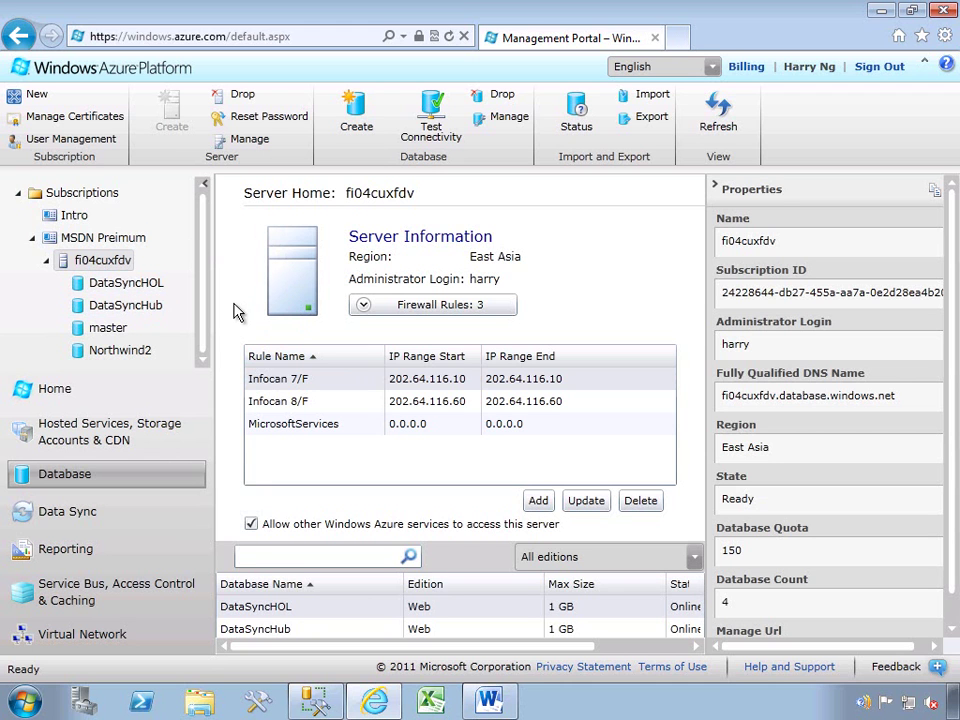
left_click(122, 283)
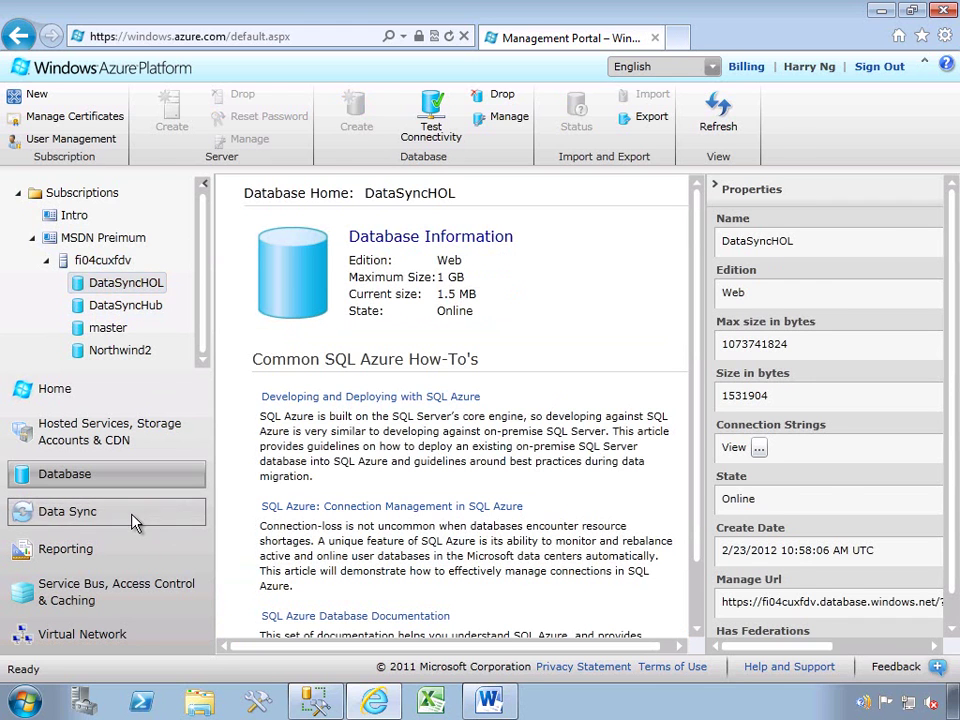
left_click(135, 520)
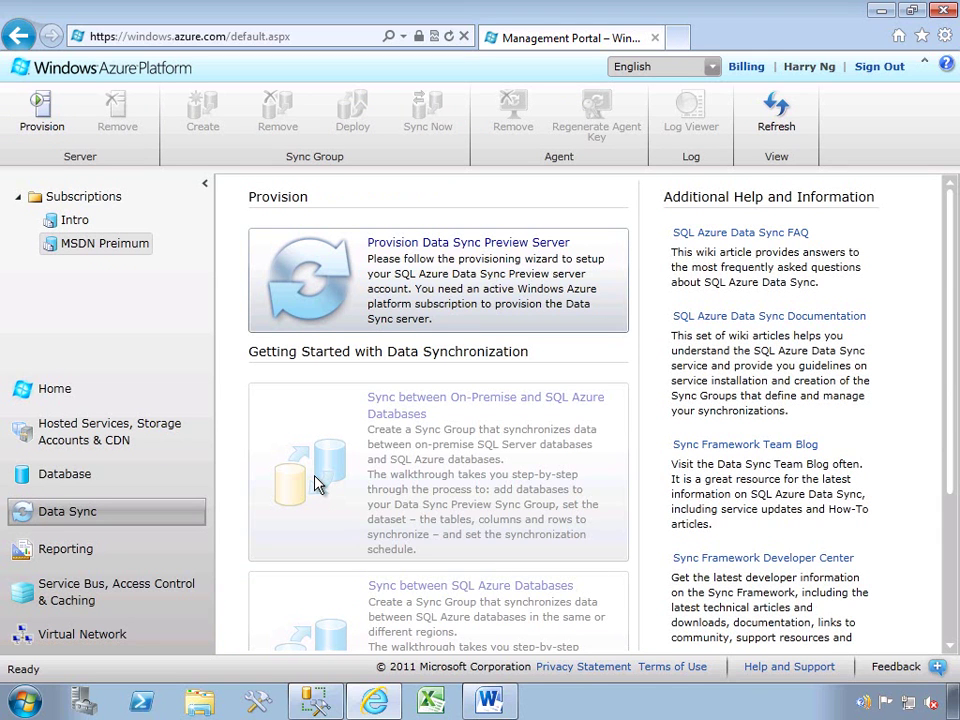
Provision a Data Sync server on the MSDN Premium subscription in the East Asia region, accepting the terms.
left_click(45, 127)
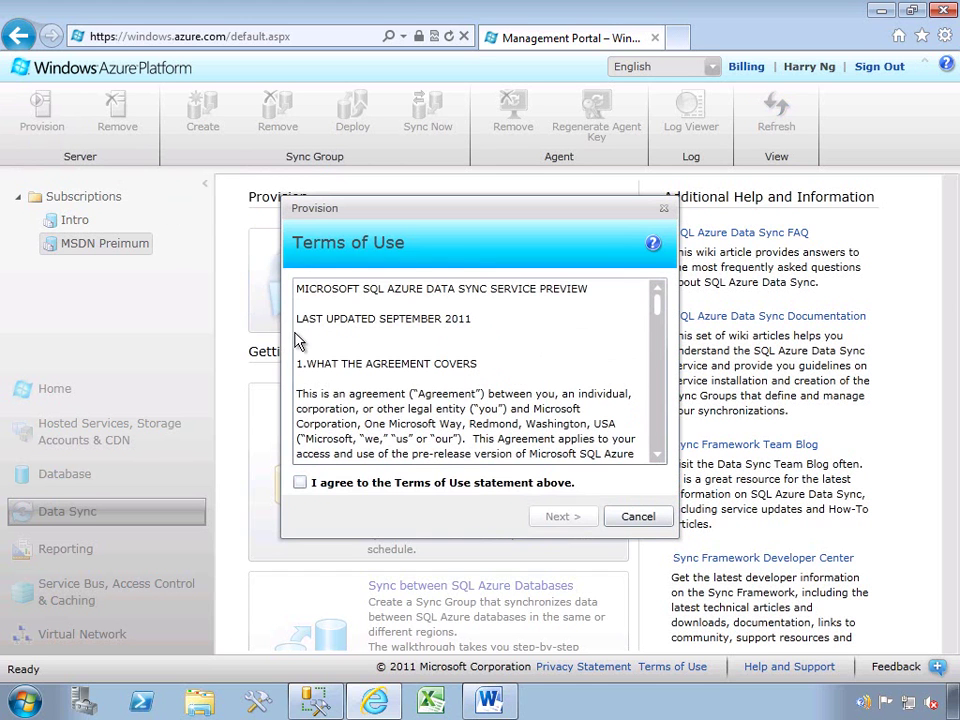
left_click(443, 483)
left_click(560, 517)
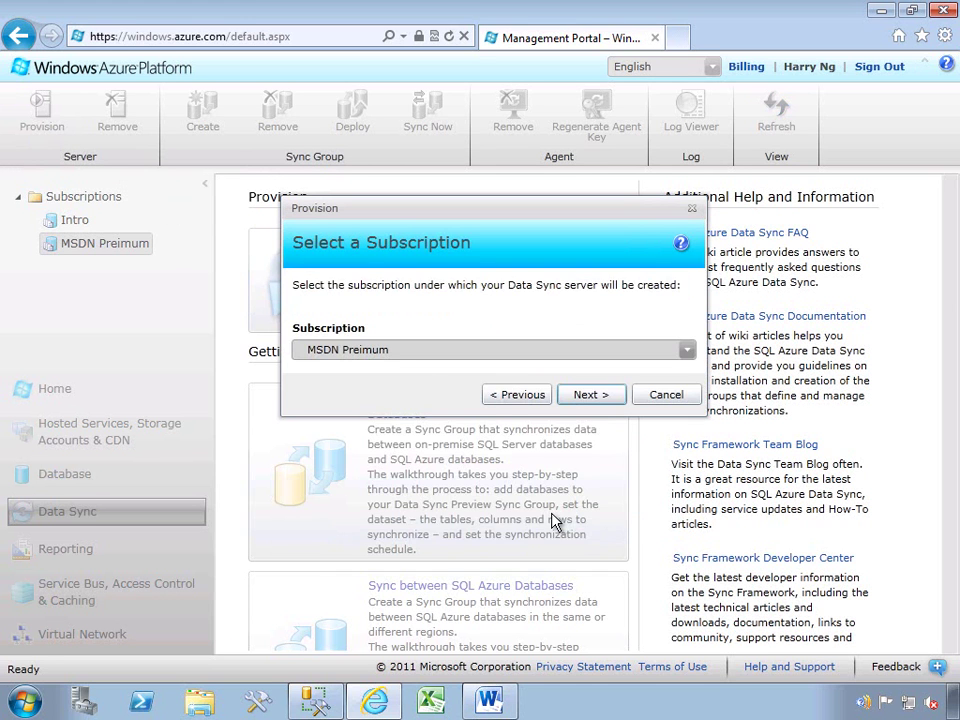
left_click(600, 397)
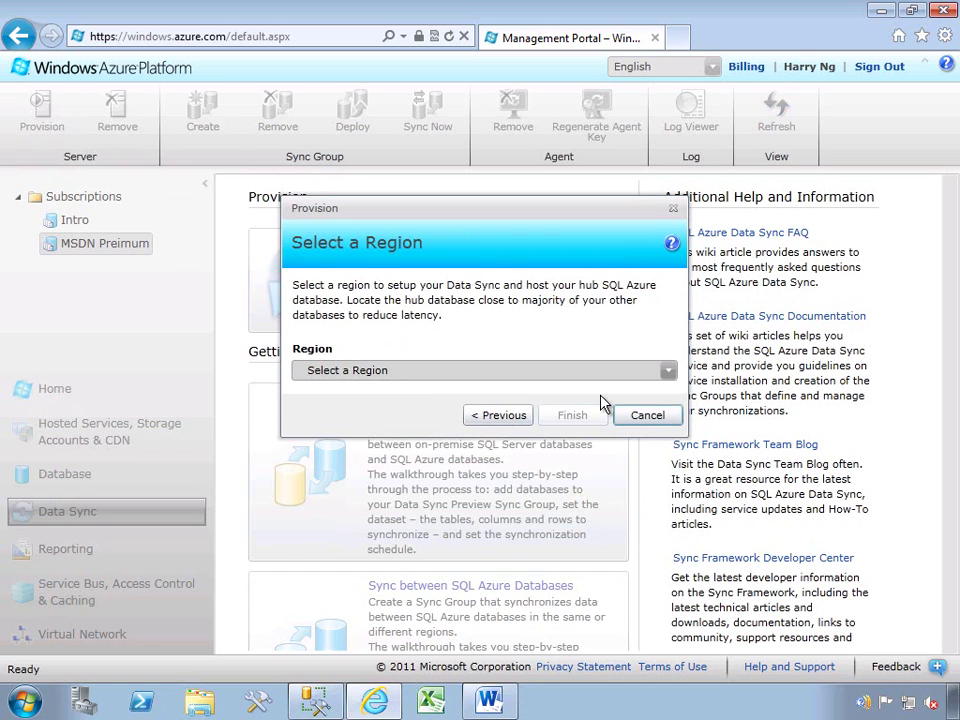
left_click(666, 372)
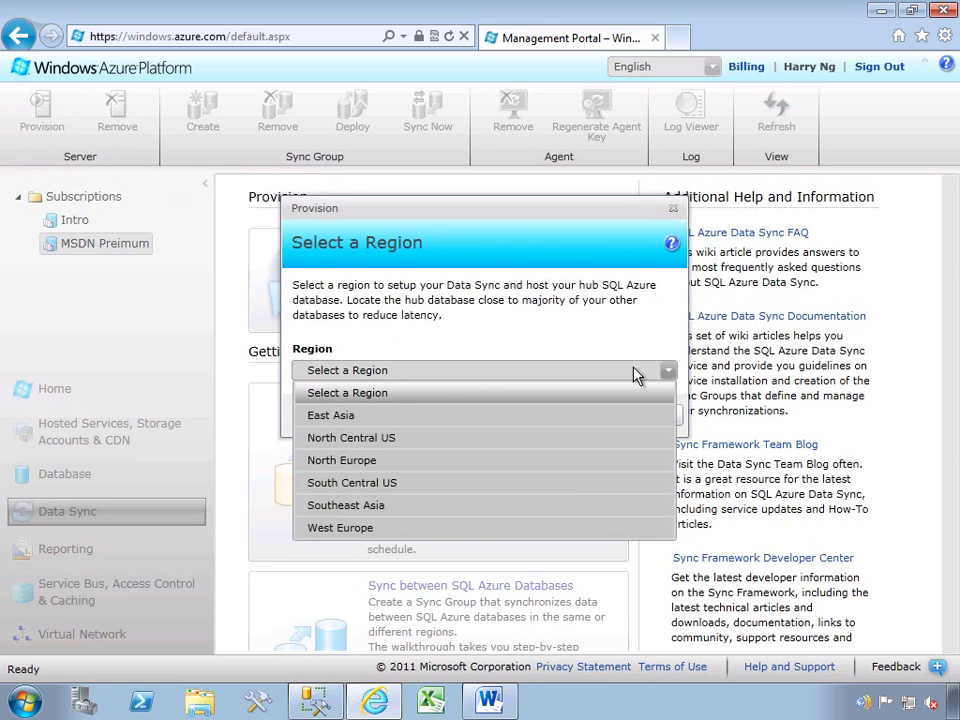
left_click(363, 419)
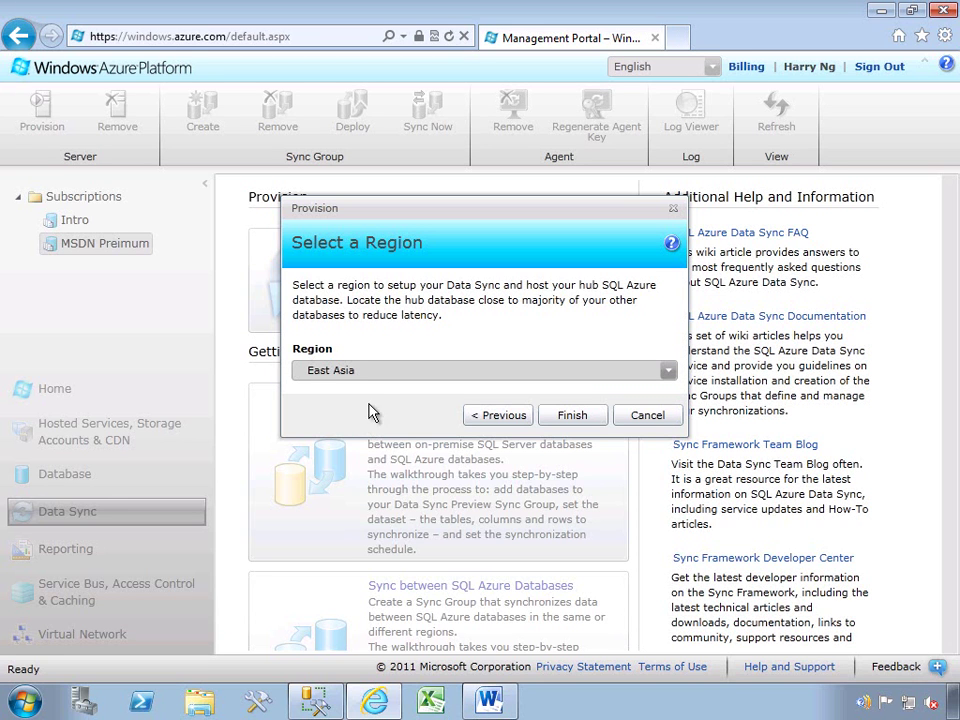
left_click(586, 418)
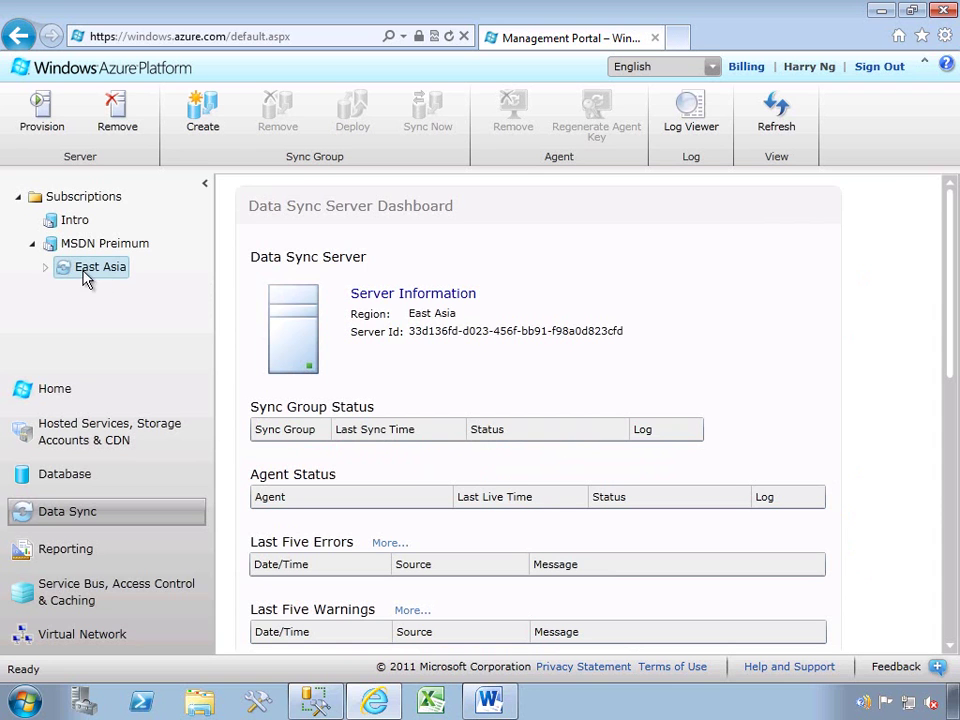
Under the East Asia server's Sync Groups, start an On-Premise to SQL Azure sync group.
left_click(45, 267)
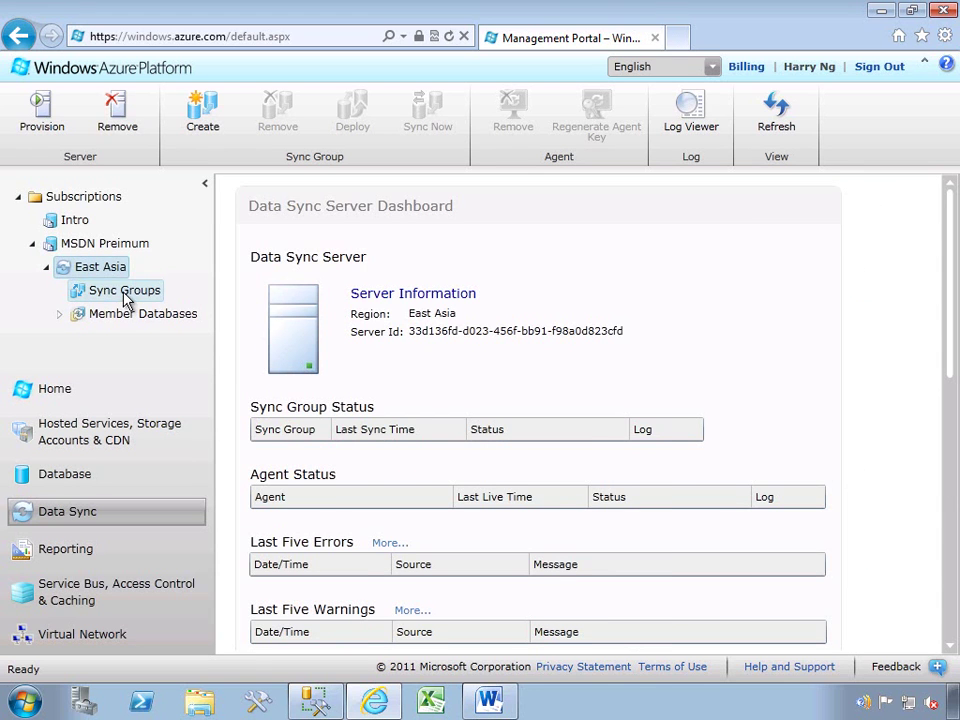
left_click(124, 293)
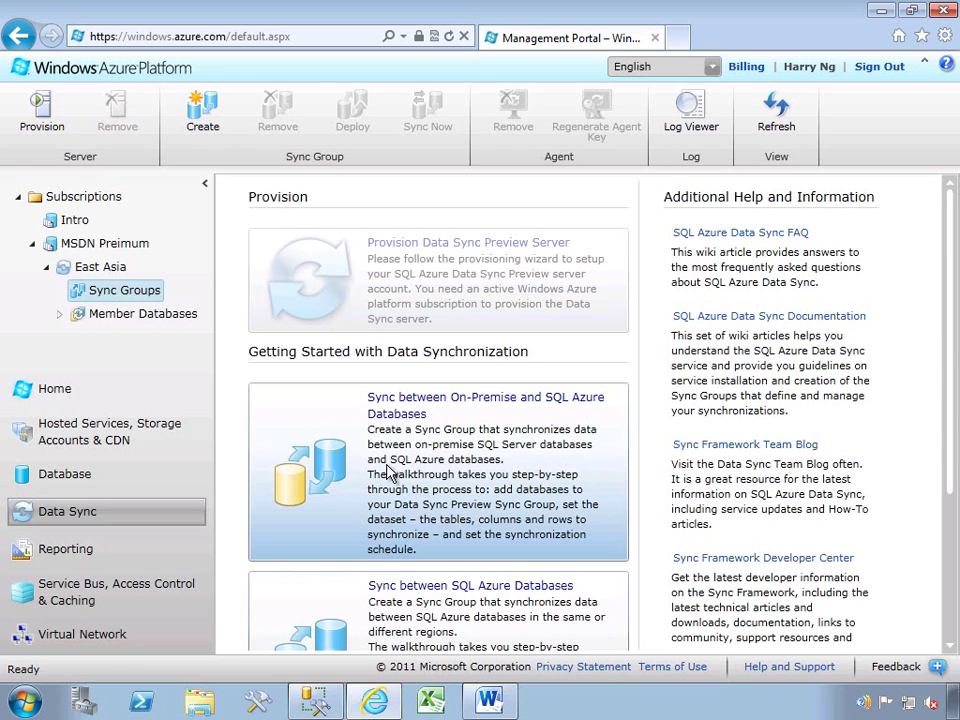
scroll(945, 396, "down", 3)
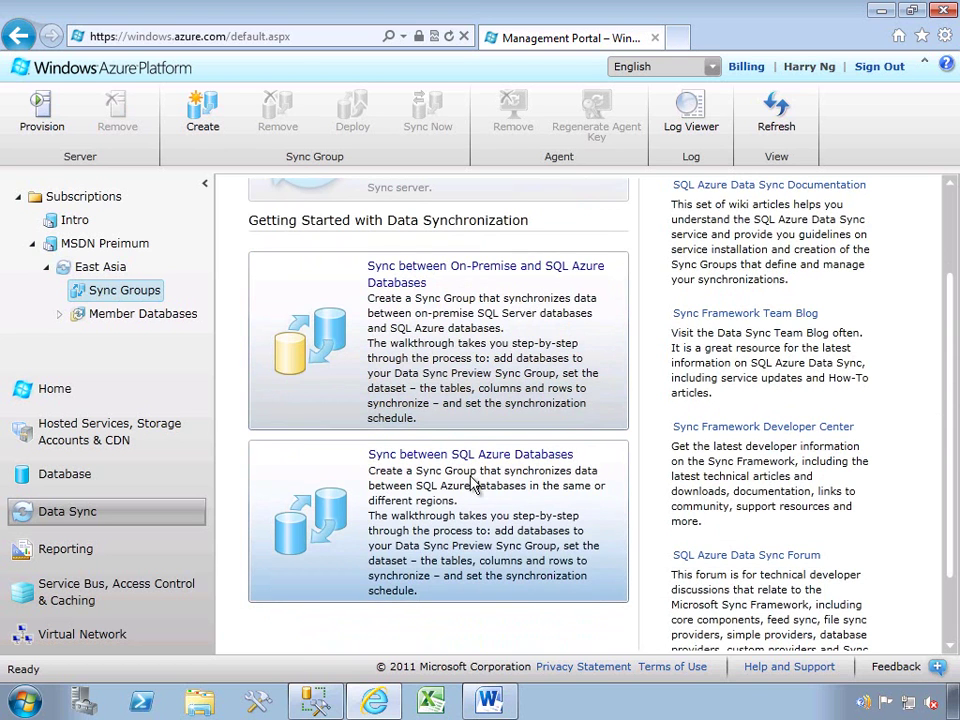
left_click(478, 358)
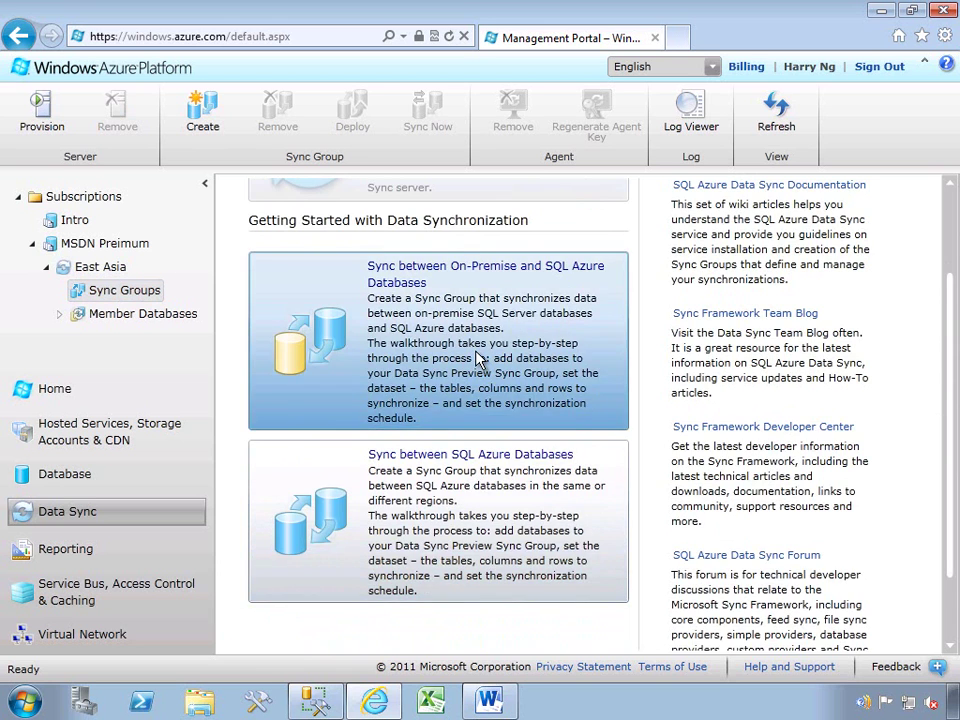
left_click(439, 252)
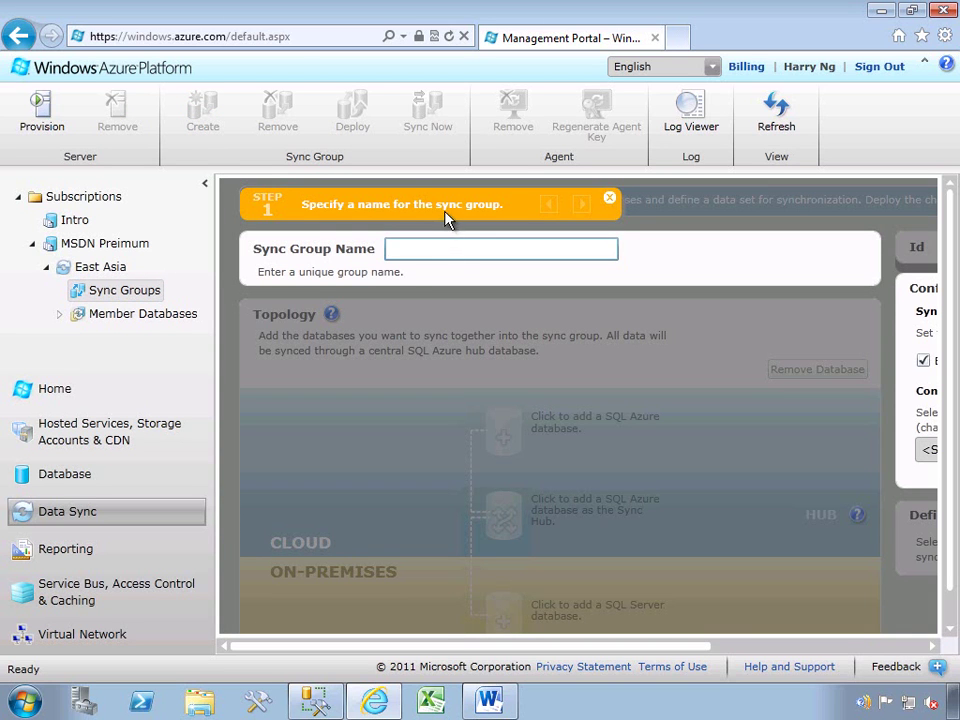
Name the sync group DataSyncGroups and advance to its empty Step 2 topology.
type("DataSyncGroups")
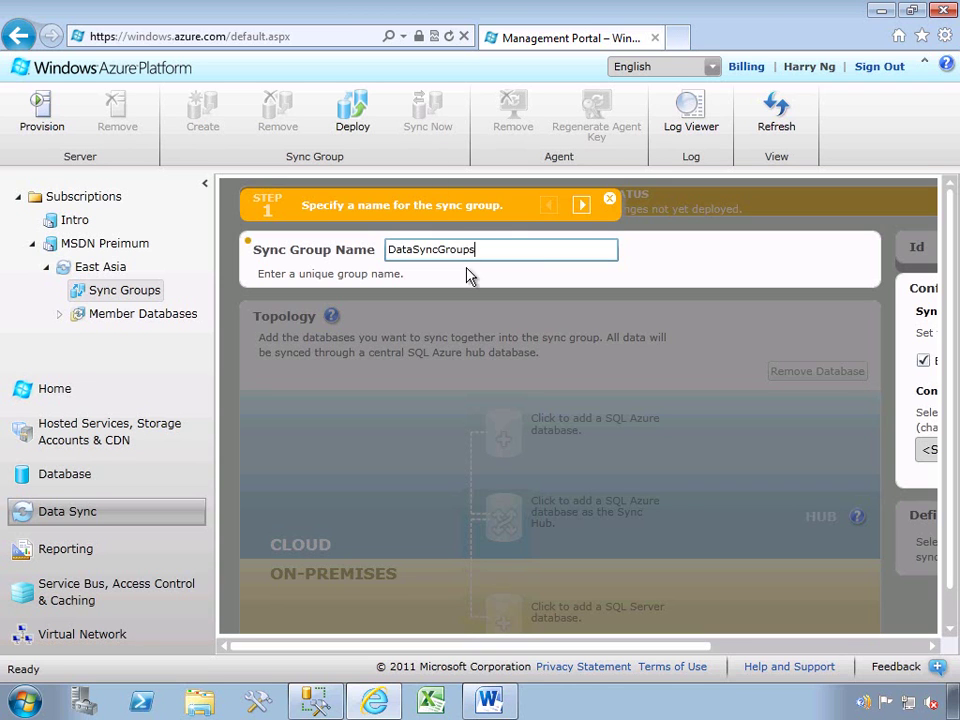
left_click(579, 207)
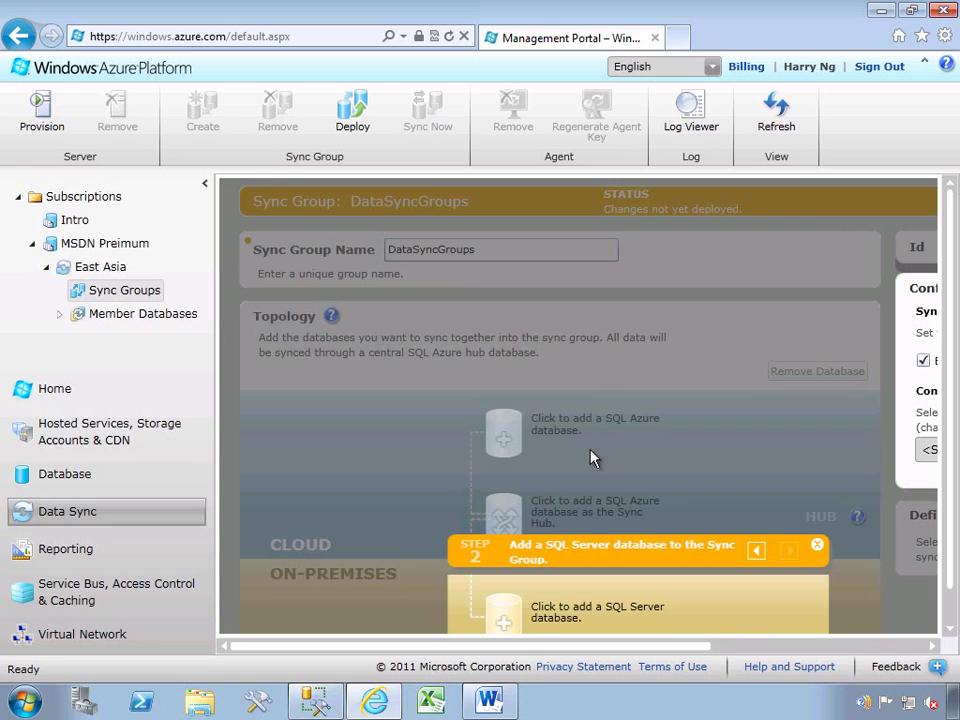
left_click(817, 545)
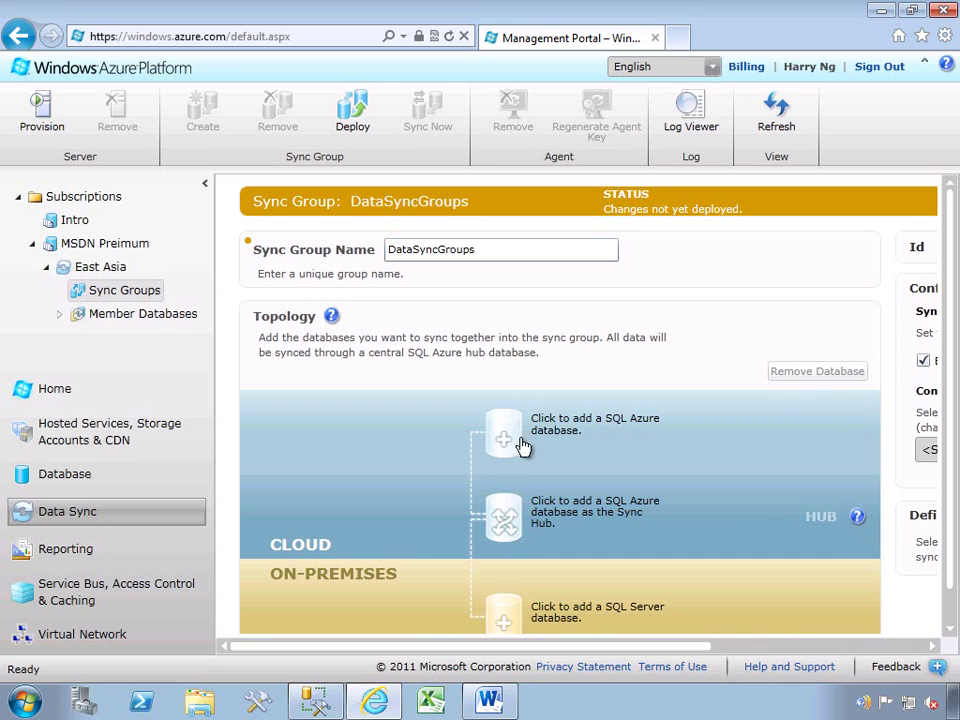
scroll(950, 465, "down", 1)
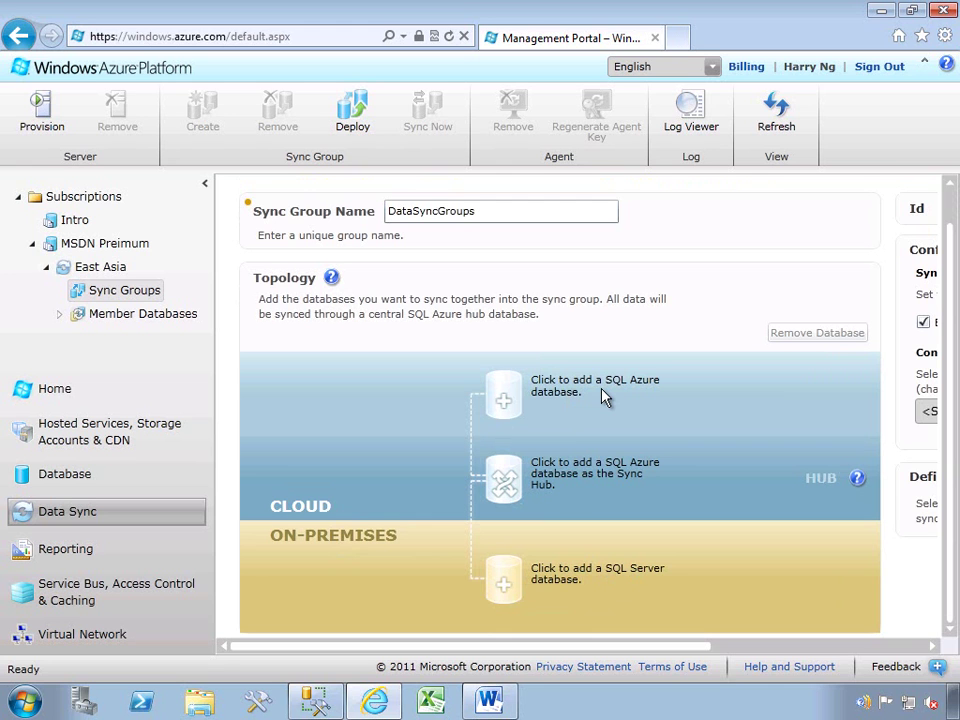
Add the DataSyncHOL database on server fi04cuxfdv as a Bi-Directional member after a successful connection test.
left_click(505, 397)
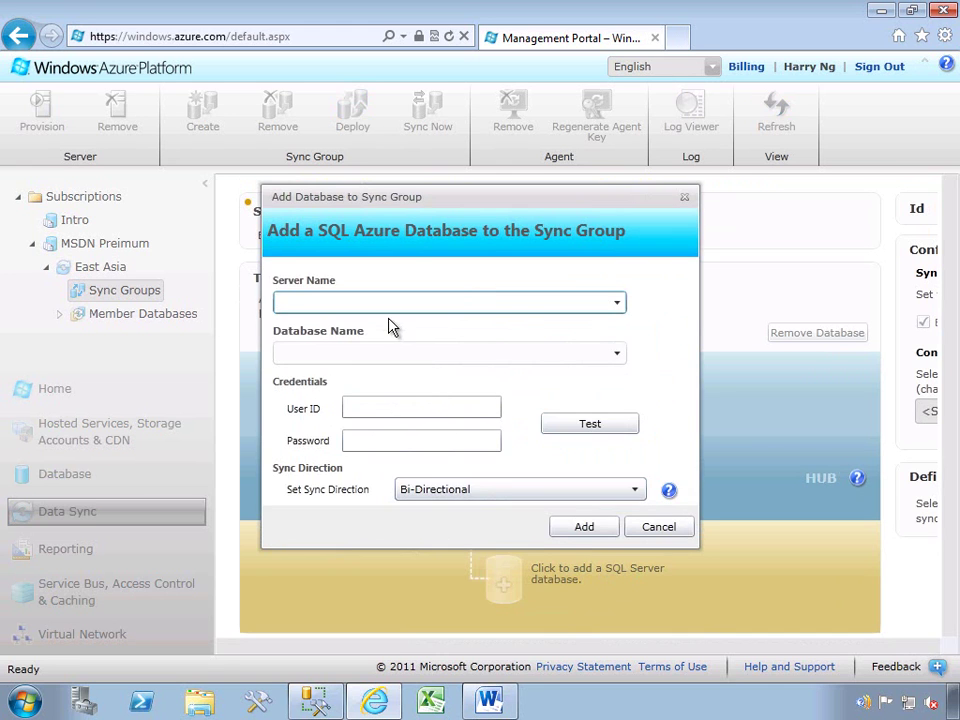
type("fi04cuxfdv.database.windows.net")
left_click(513, 350)
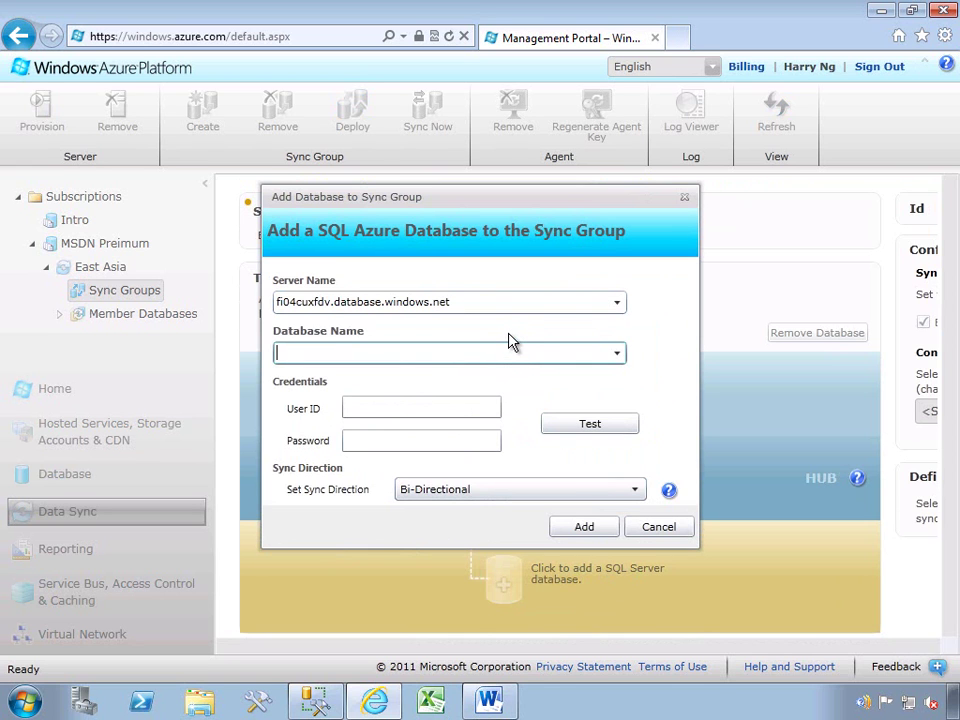
type("DataSyncHOL")
left_click(423, 406)
type("Harry")
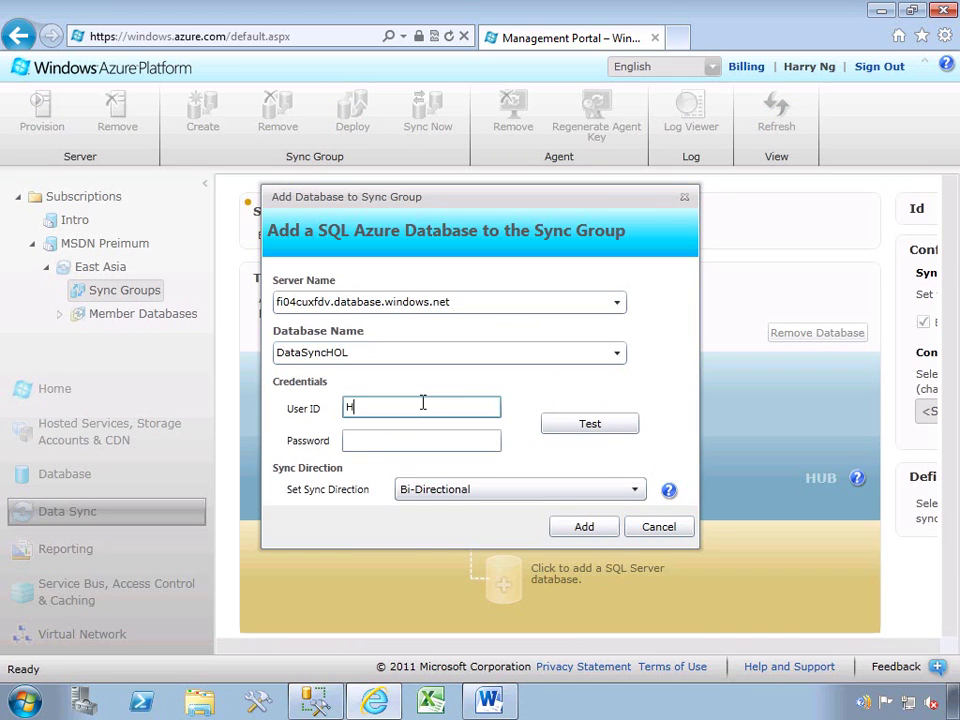
key("Tab")
type("••••••••")
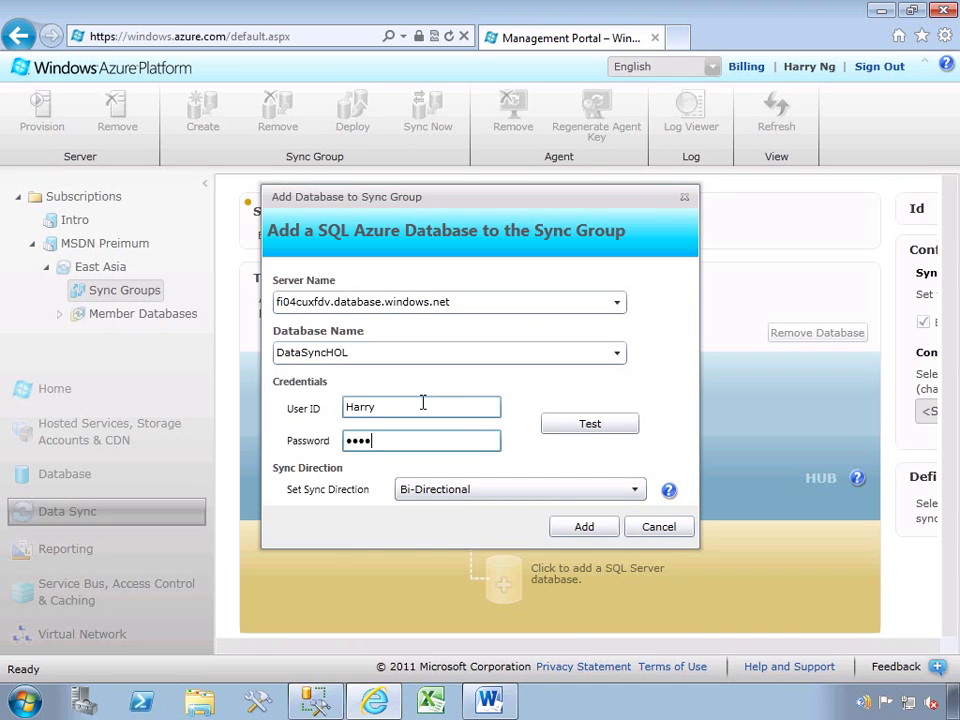
left_click(571, 426)
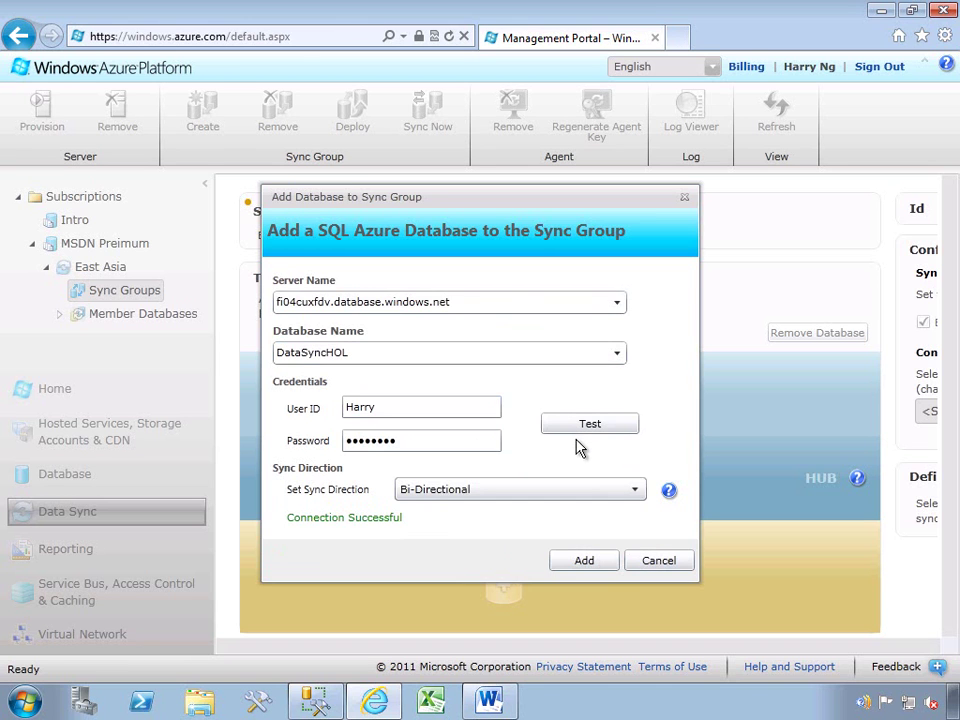
left_click(576, 561)
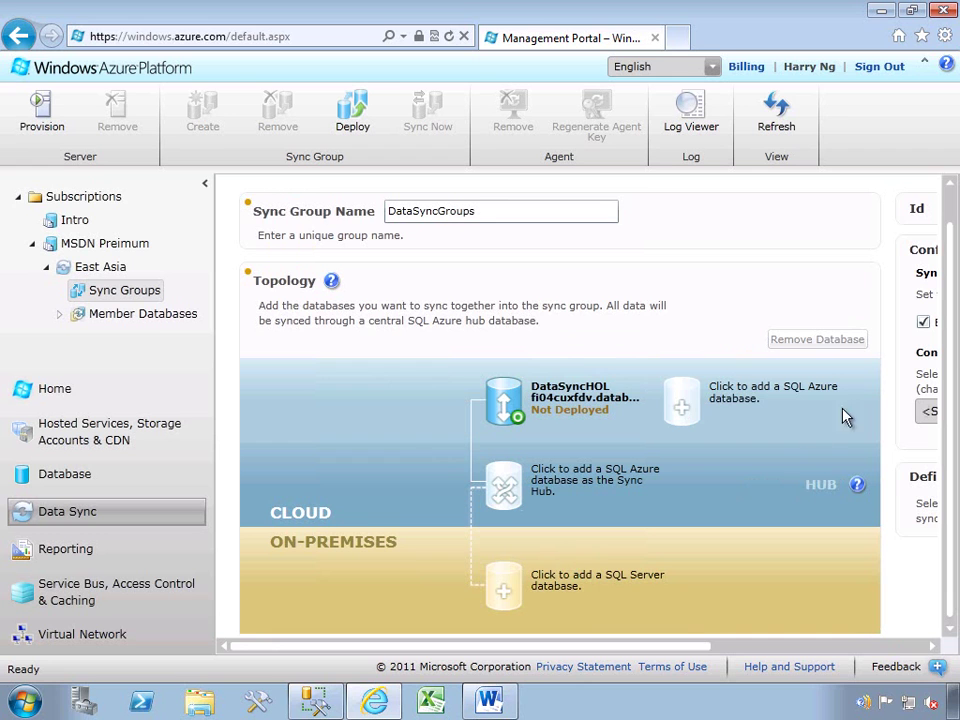
scroll(740, 440, "down", 1)
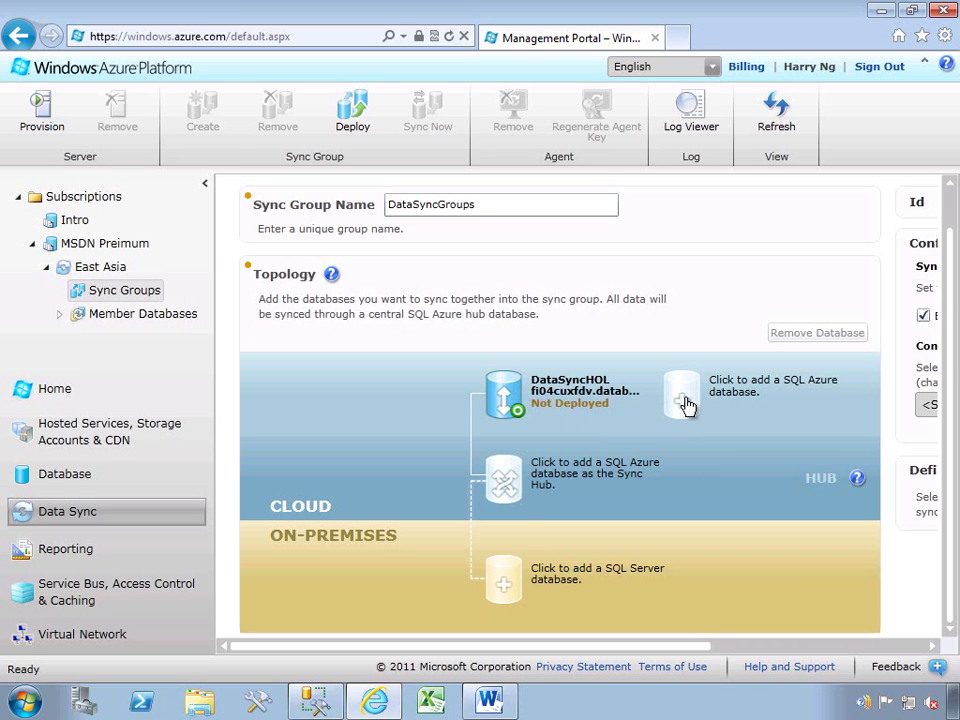
For the sync hub, pick server fi04cuxfdv and enter database name DataSyncHub.
left_click(504, 486)
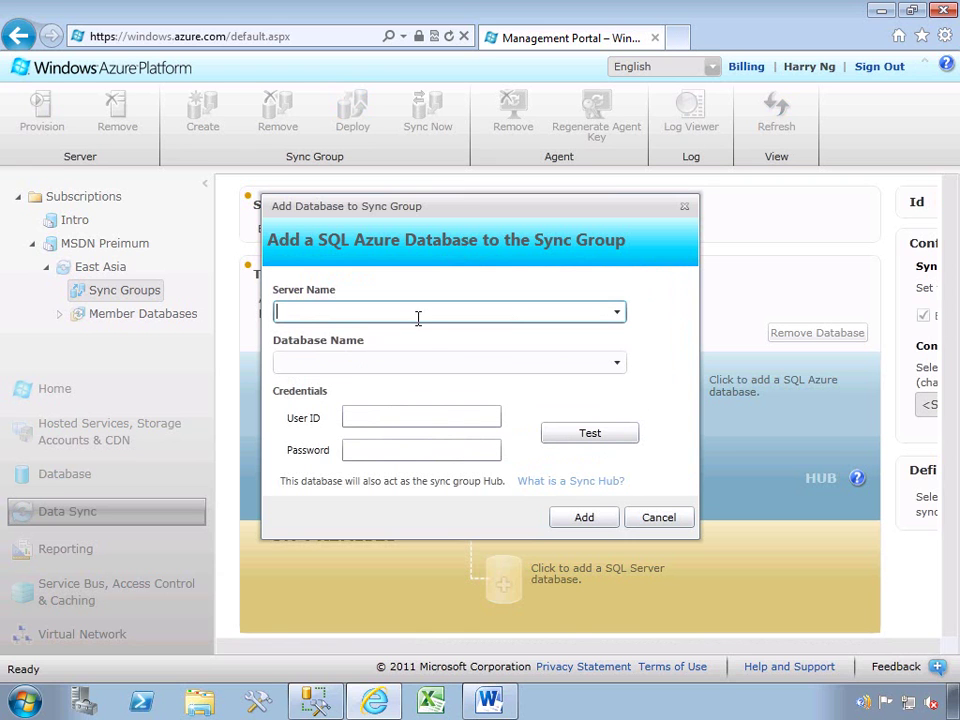
left_click(418, 318)
type("fi04cuxfdv.database.windows.net")
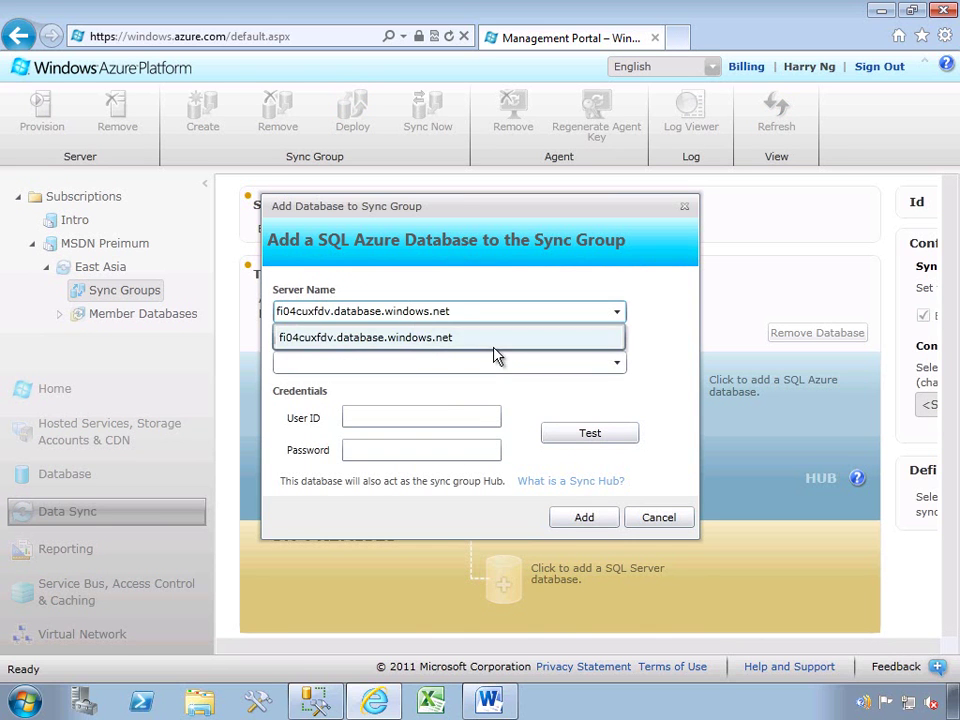
left_click(427, 339)
left_click(446, 360)
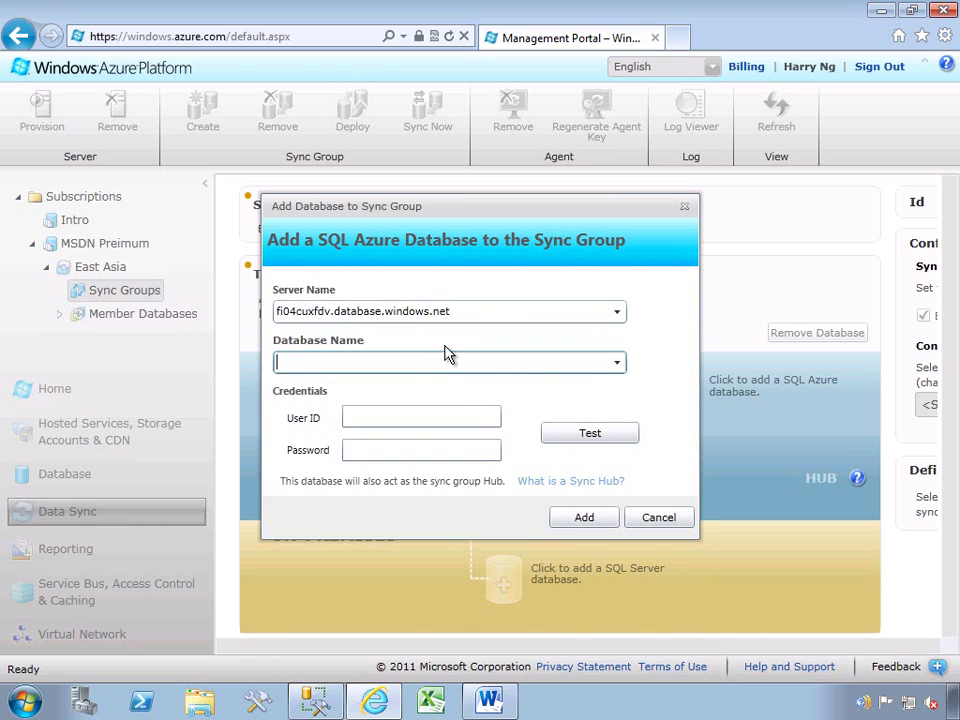
type("Data")
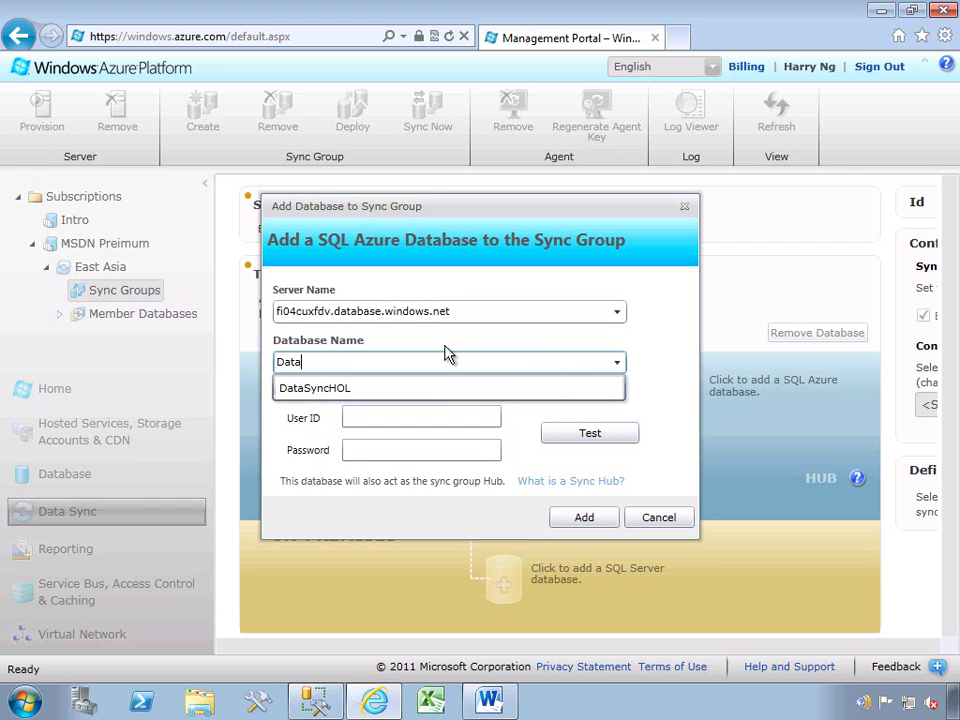
type("SyncHub")
Enter the hub's login credentials, test the connection, add DataSyncHub as hub, then start an on-premises member.
left_click(437, 420)
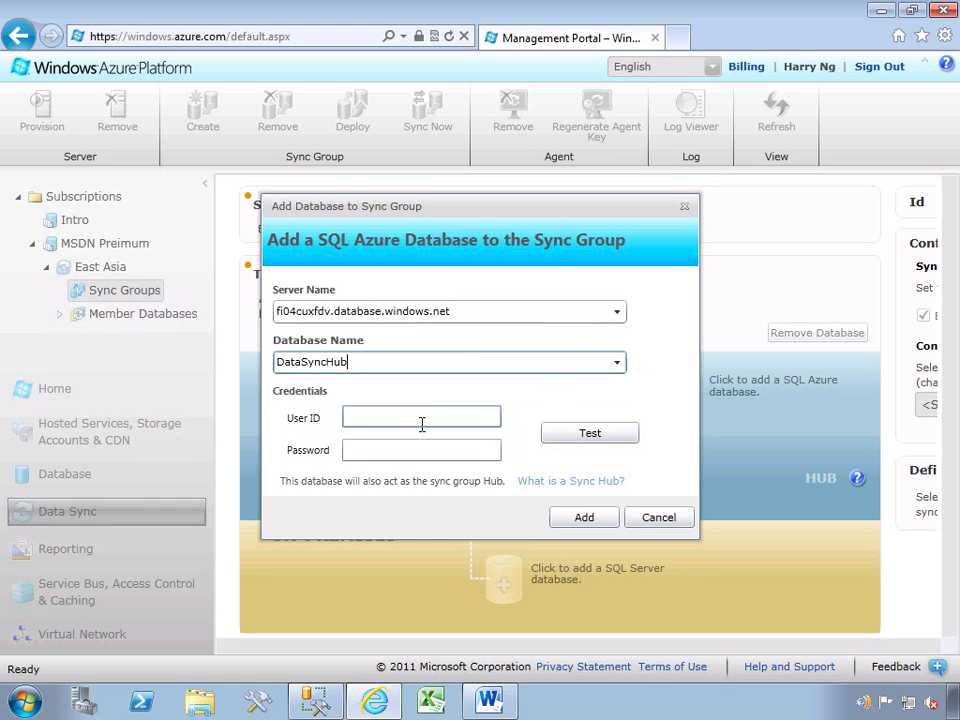
type("Harry")
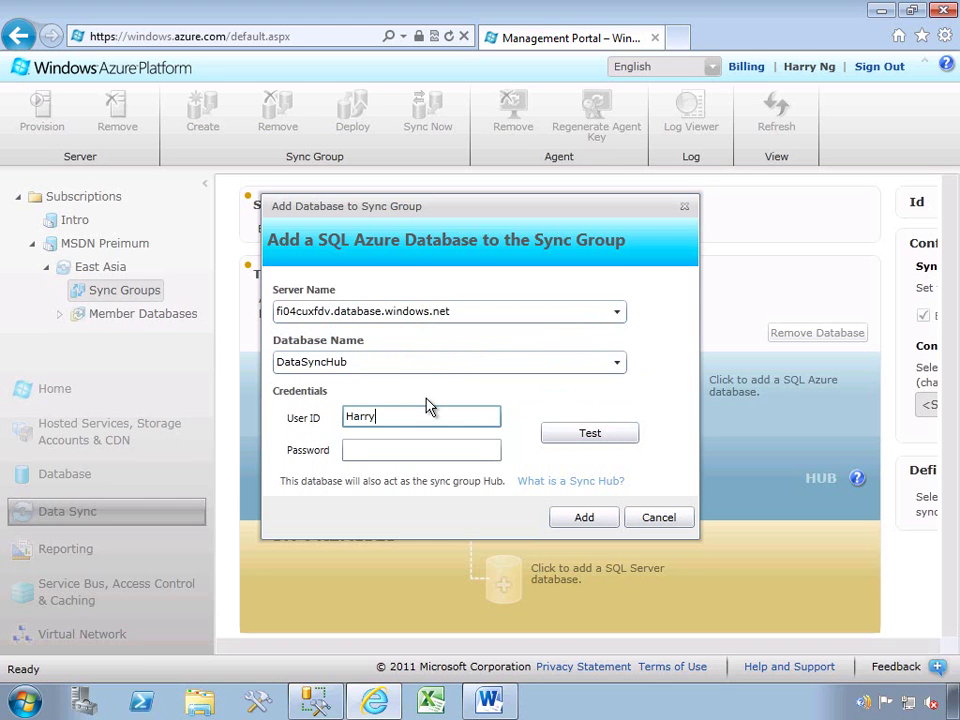
key("Tab")
type("********")
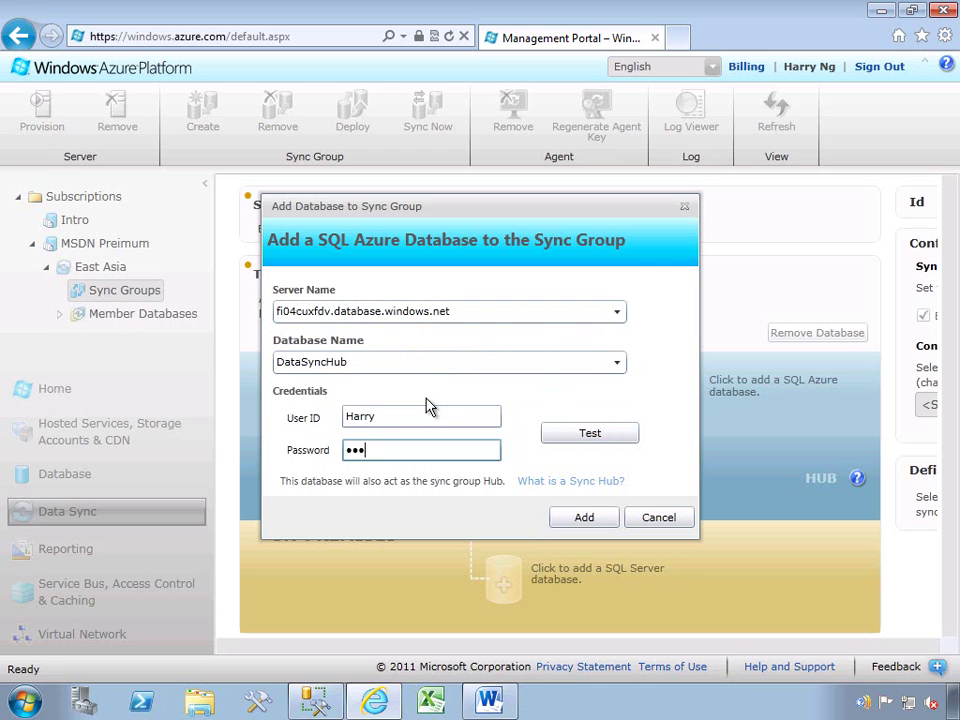
left_click(567, 443)
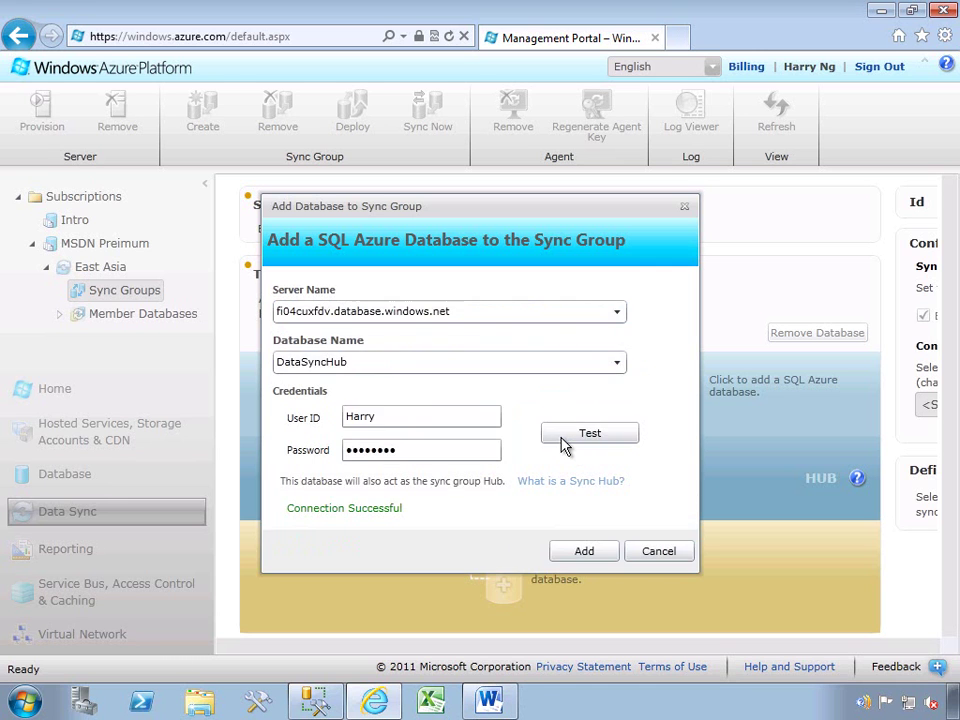
left_click(586, 554)
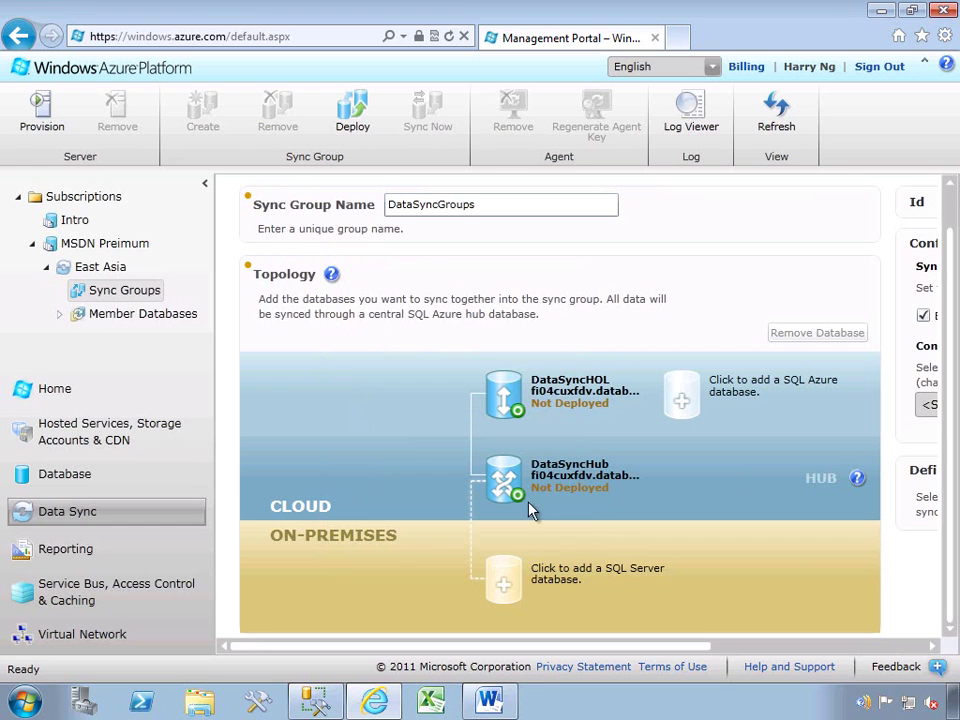
left_click(505, 587)
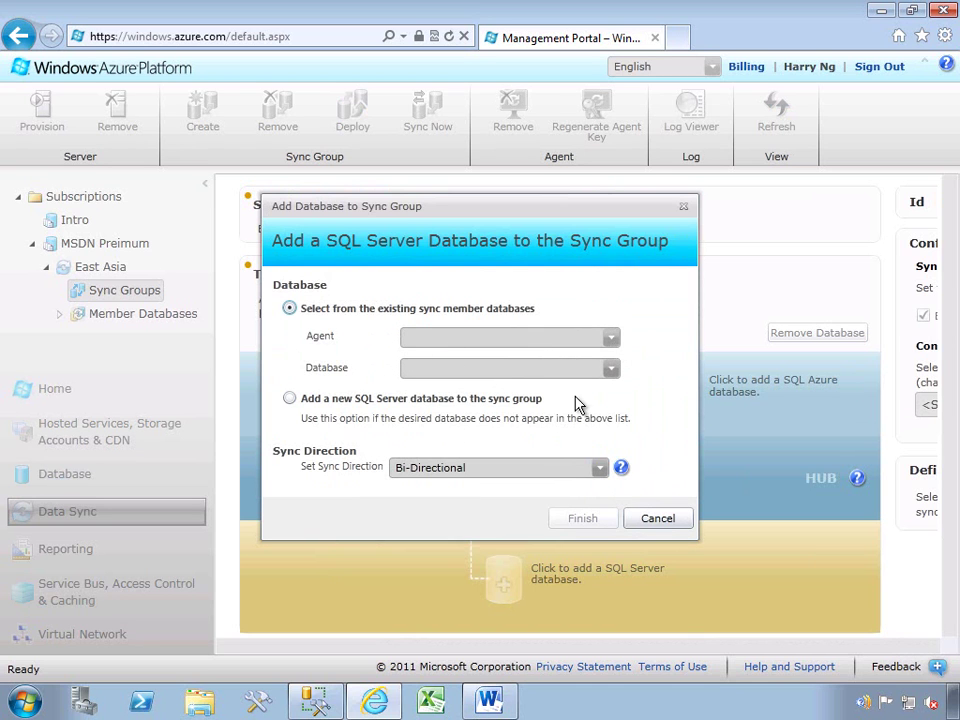
Add a new Bi-Directional SQL Server database, choosing to install a new client sync agent and downloading it.
left_click(289, 398)
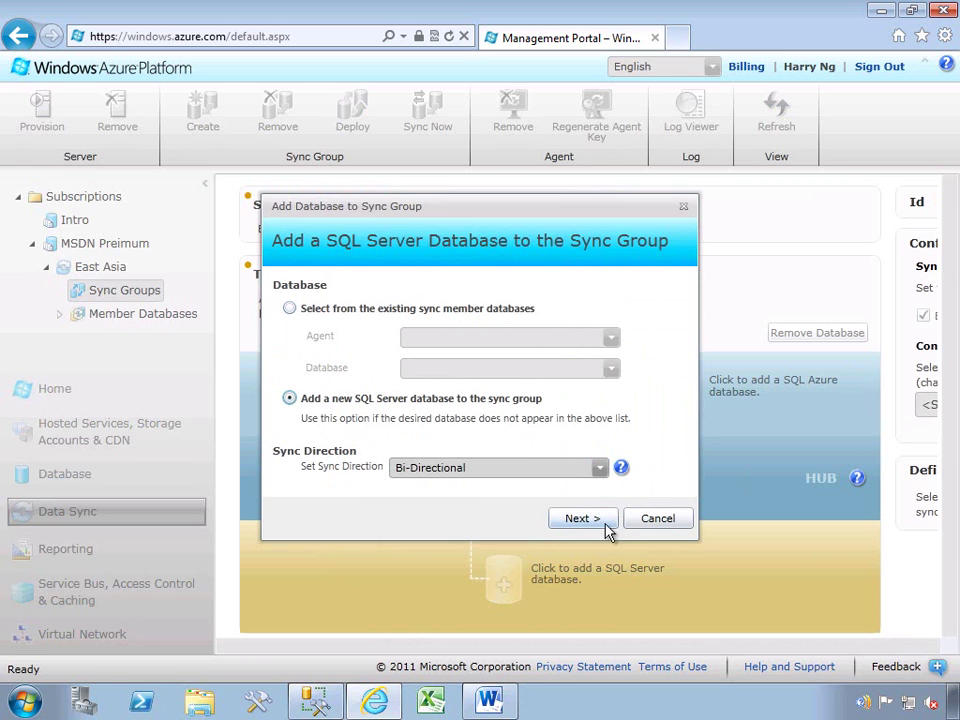
left_click(594, 470)
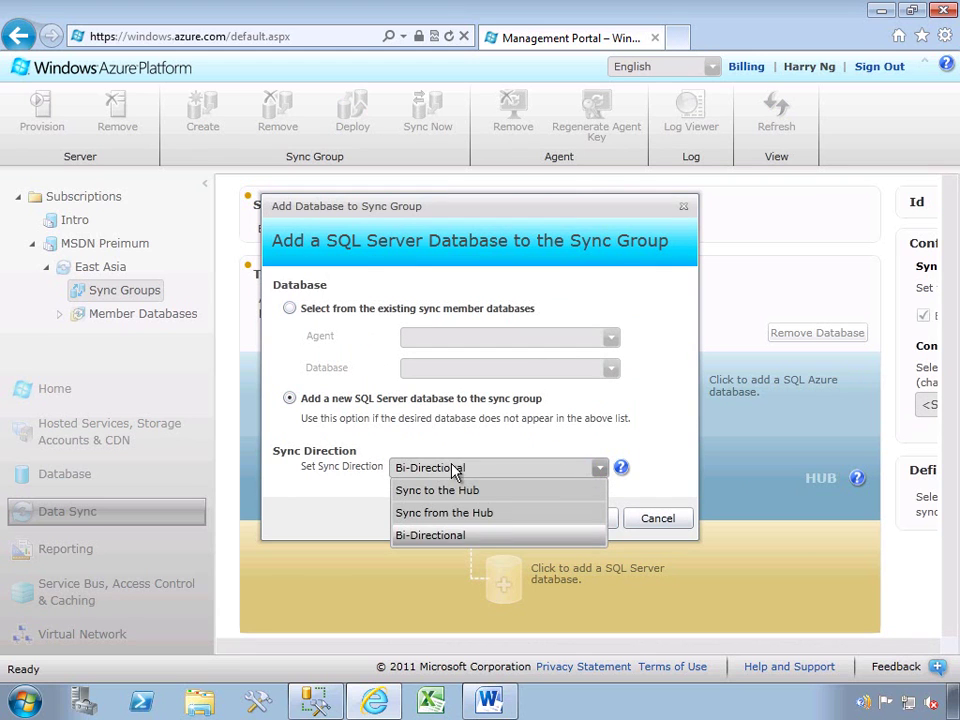
left_click(643, 452)
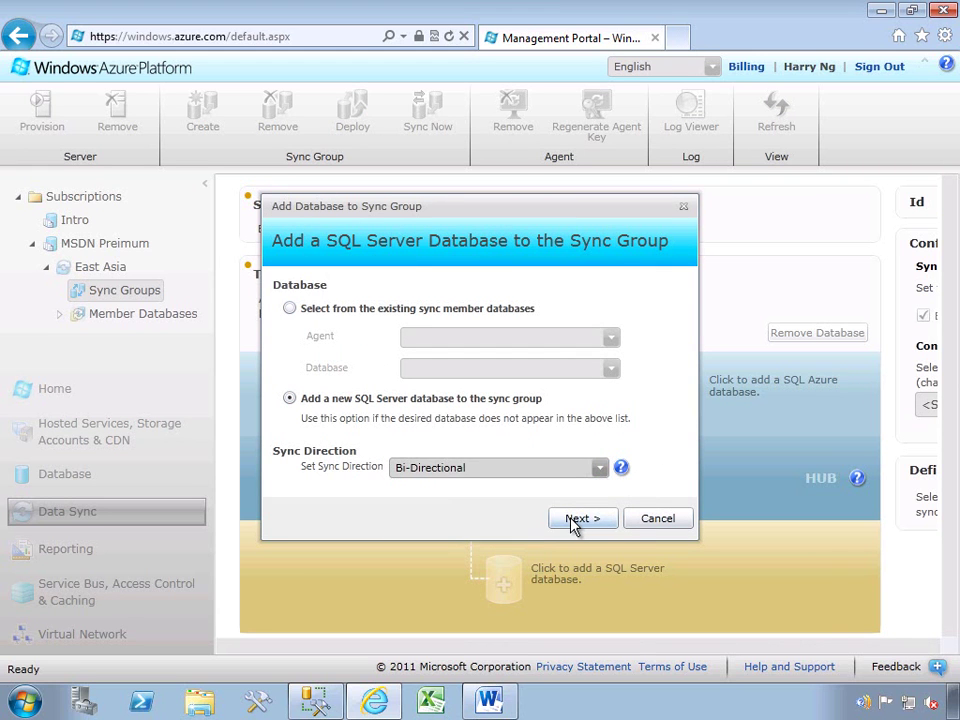
left_click(572, 519)
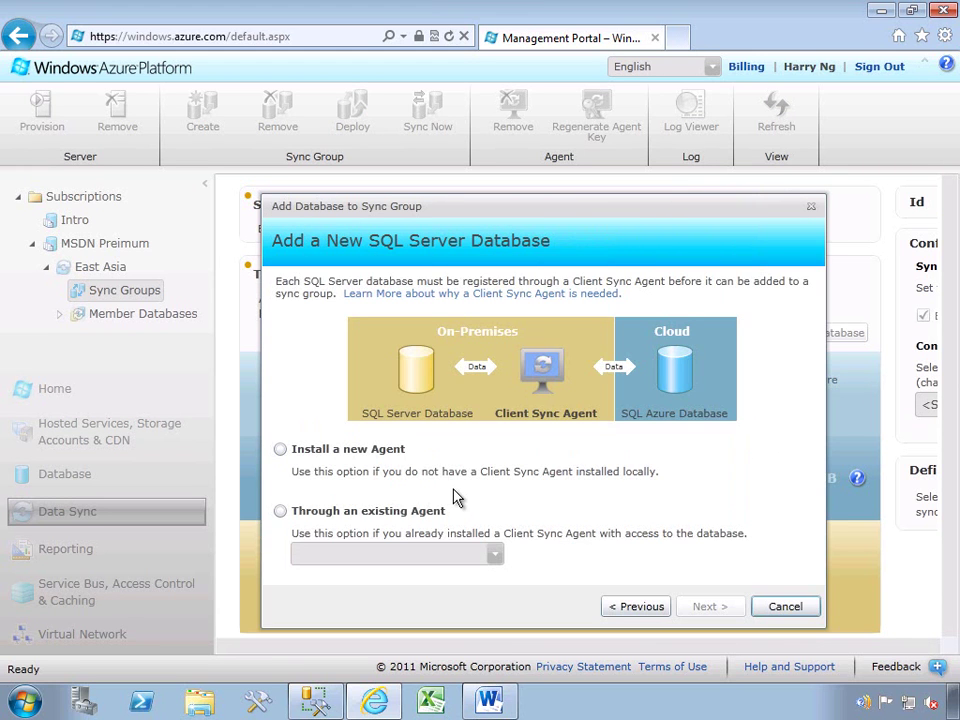
left_click(326, 450)
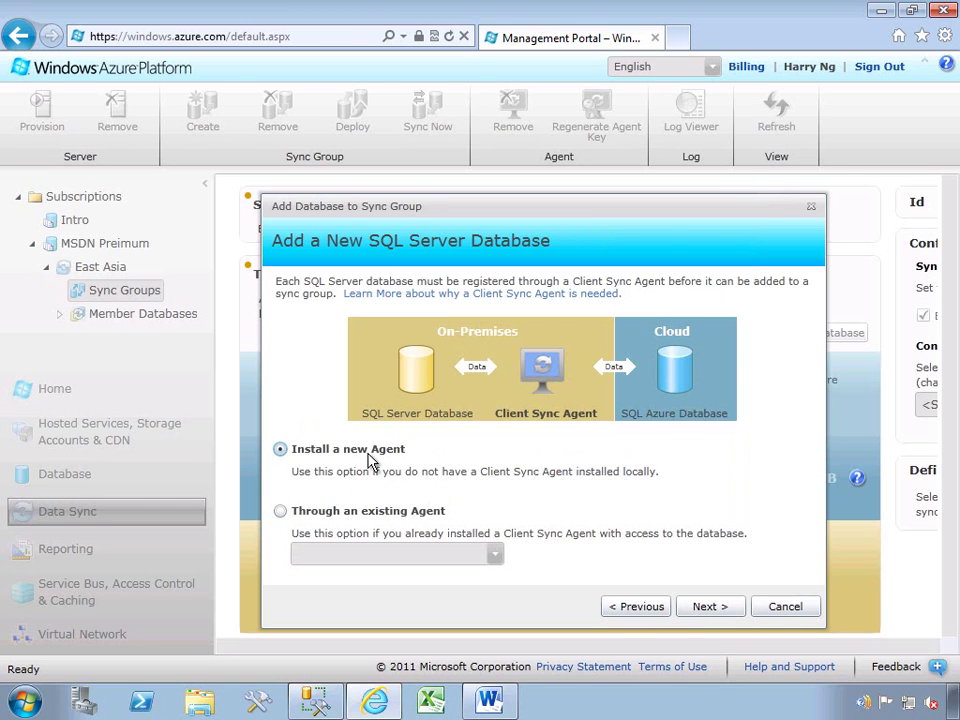
left_click(716, 607)
left_click_drag(684, 206, 672, 122)
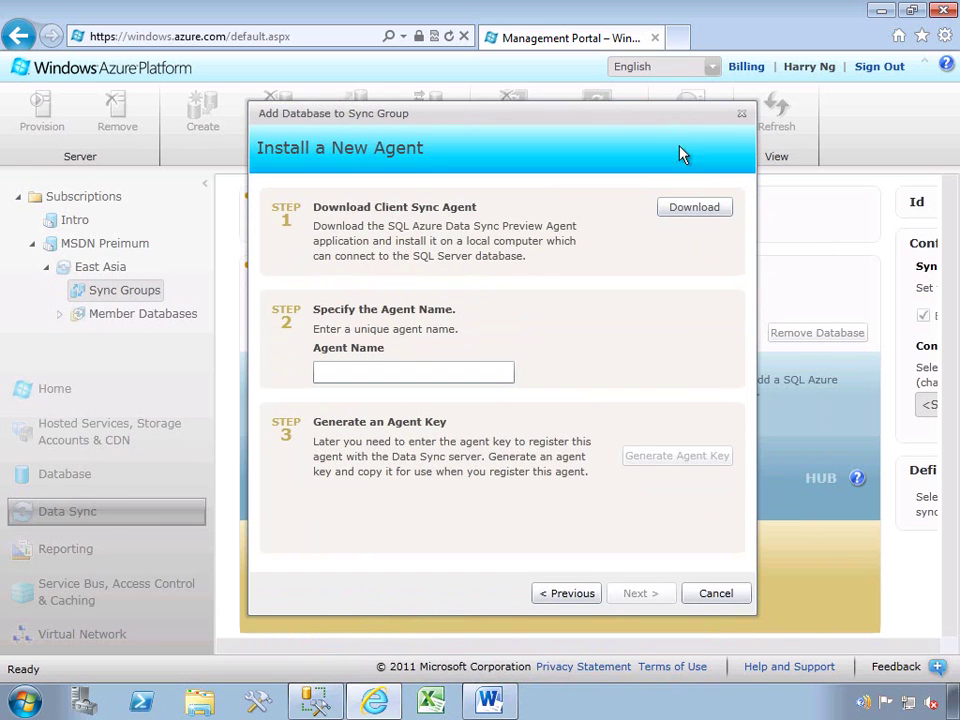
left_click(703, 219)
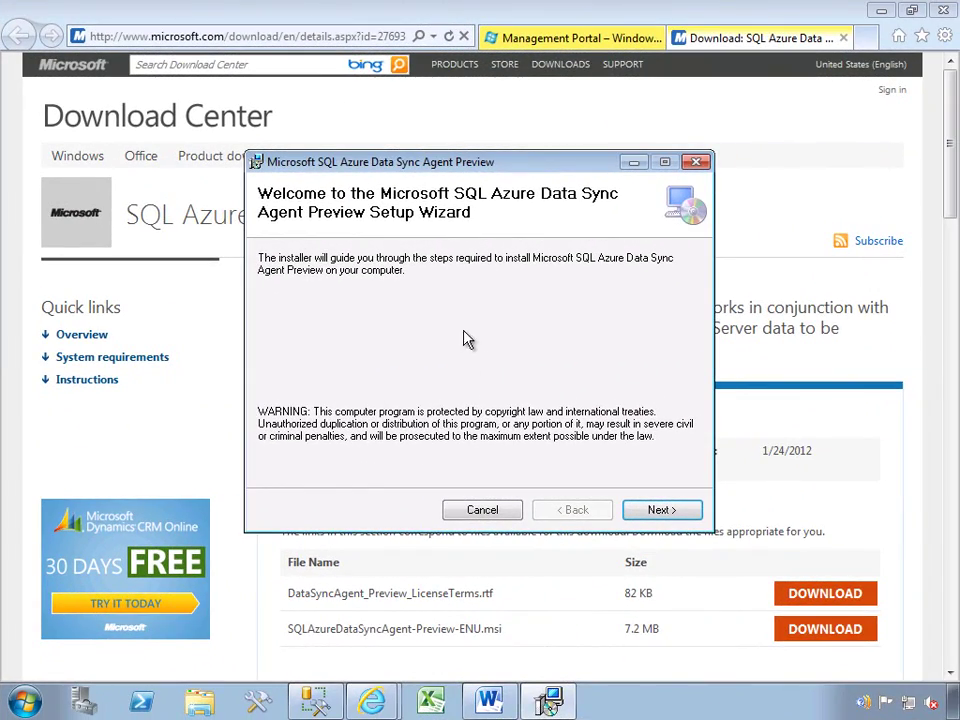
Get past the sync agent installer's welcome page and accept the license agreement.
left_click(655, 510)
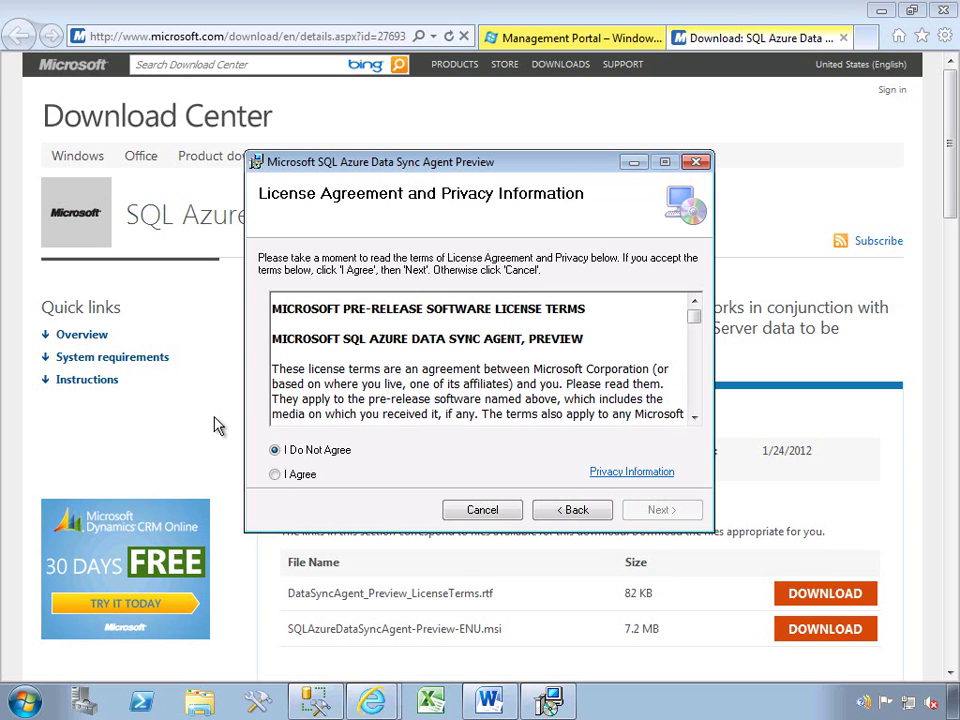
left_click(291, 470)
left_click(684, 513)
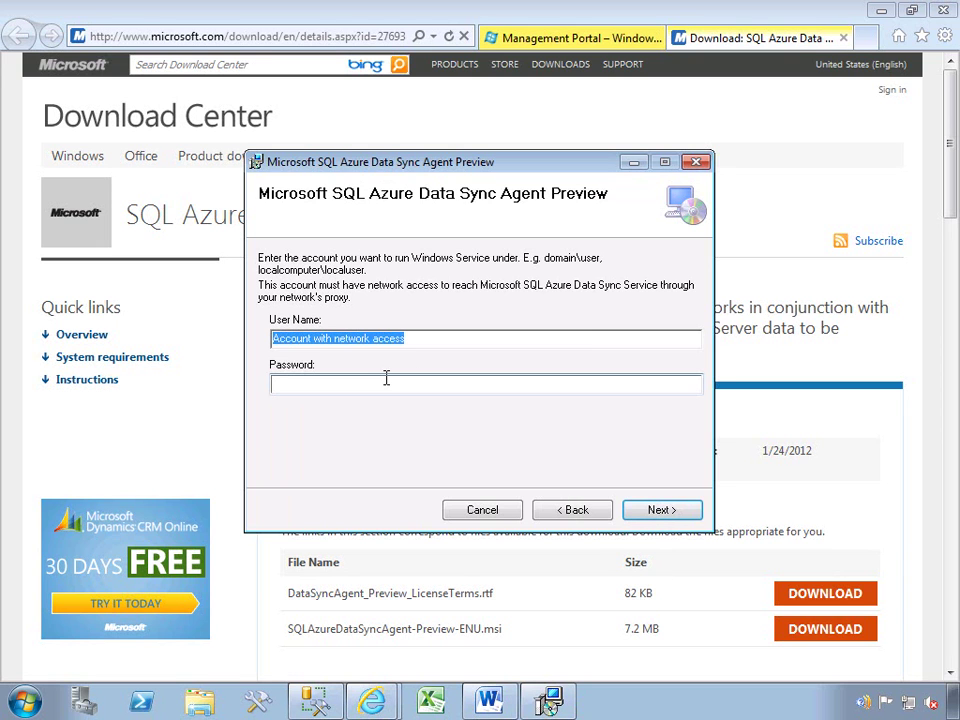
Run the agent service as the local Administrator account, keep the default folder, and complete the installation.
key("BackSpace")
type("Denali-ImageX\\Administrator")
key("Tab")
type("pass@word1")
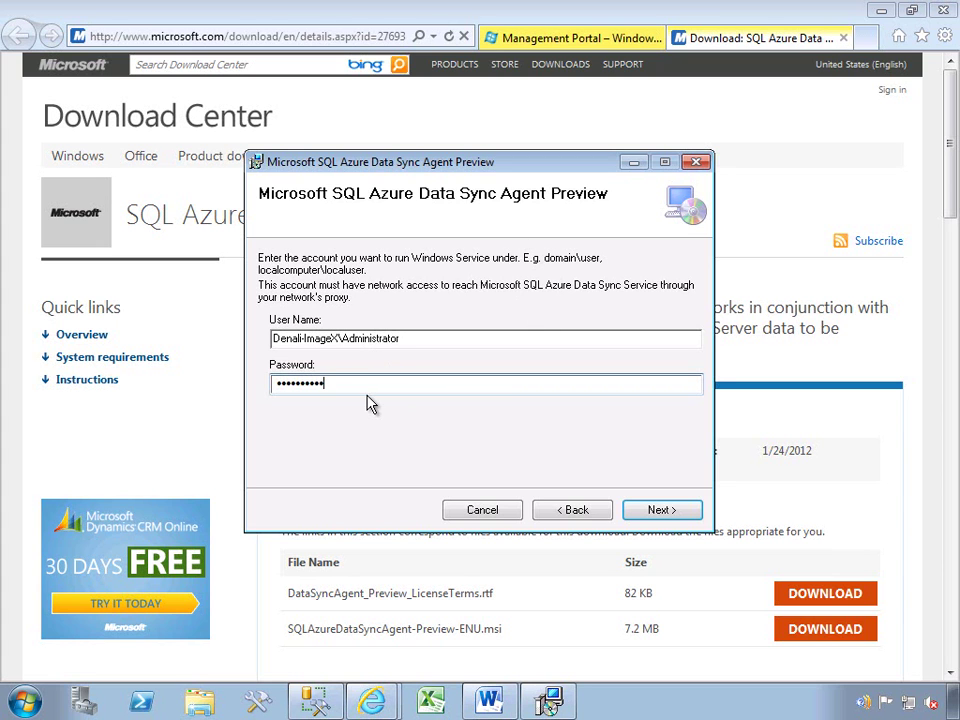
left_click(661, 510)
left_click(660, 512)
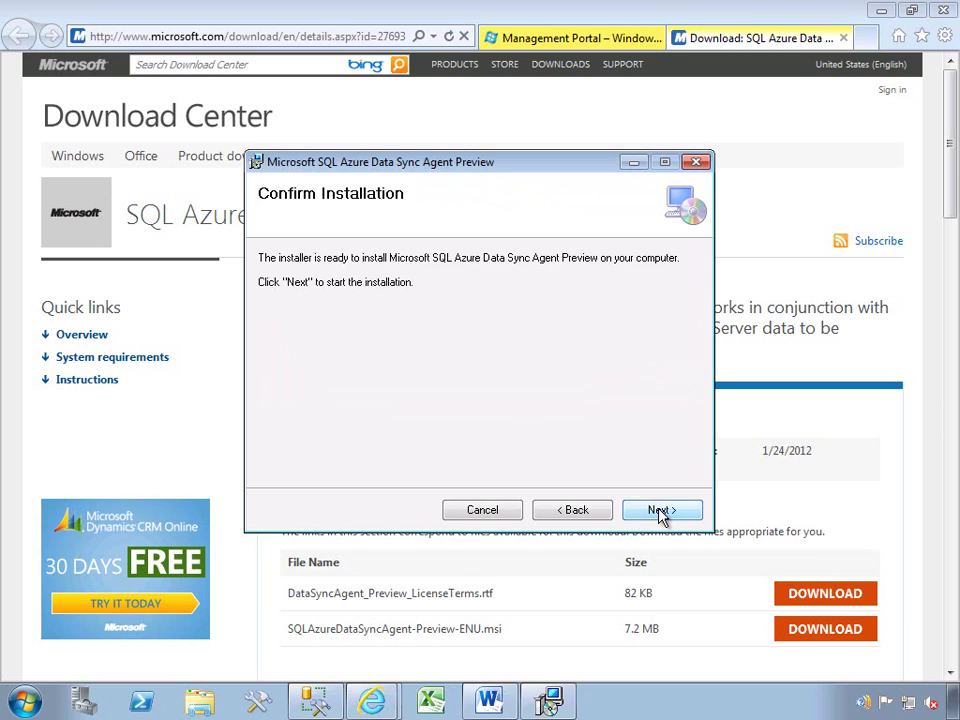
left_click(660, 512)
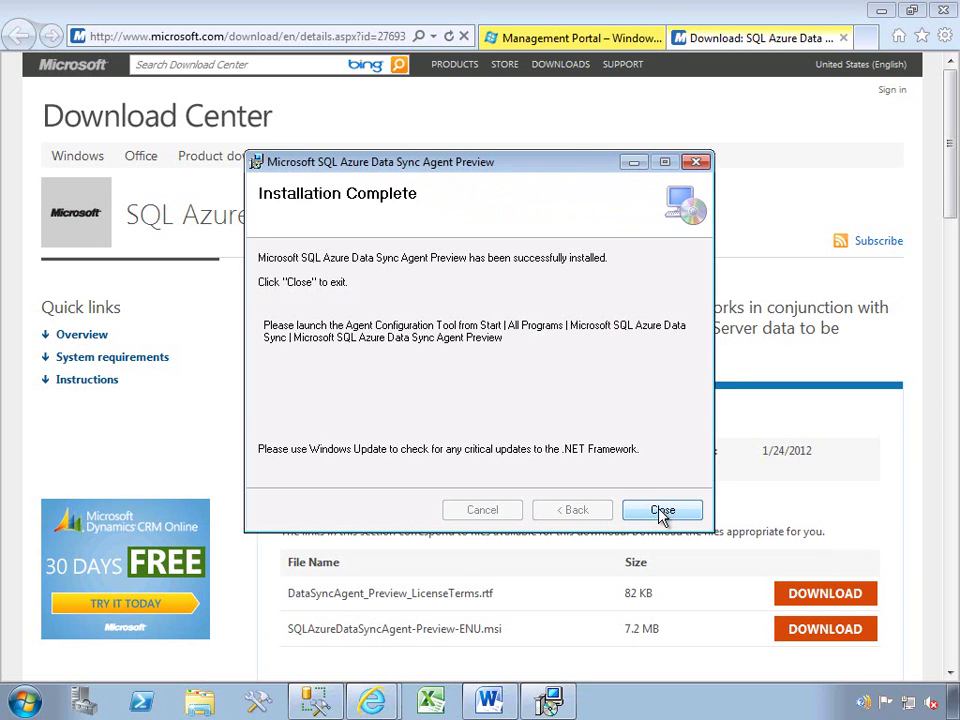
left_click(643, 513)
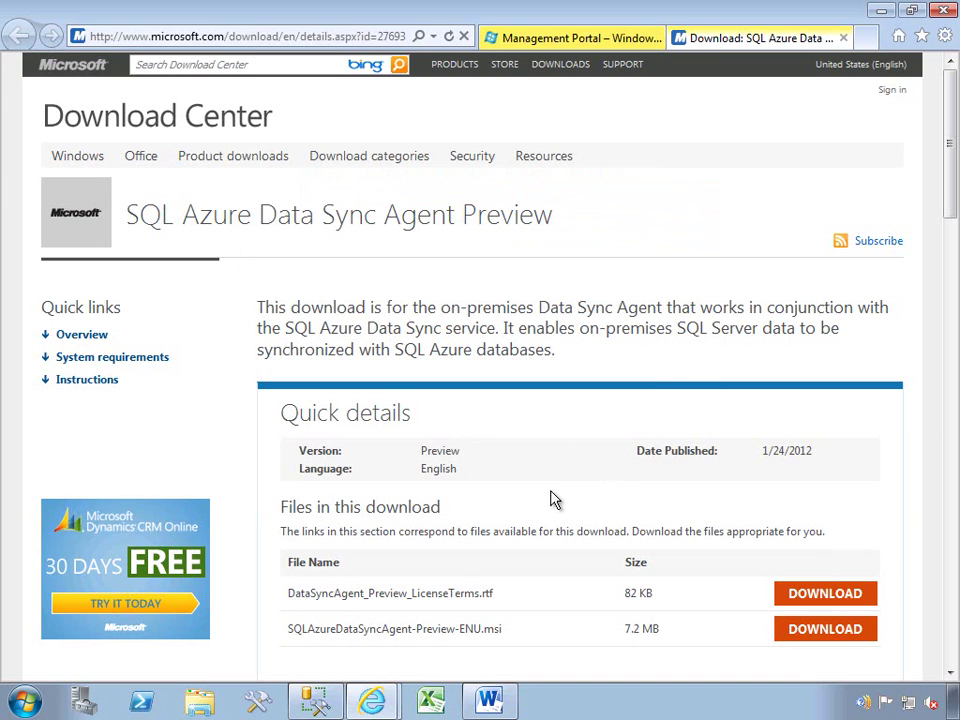
Back in the portal, name the agent DataSyncOnPremises and generate its agent key.
mouse_move(372, 700)
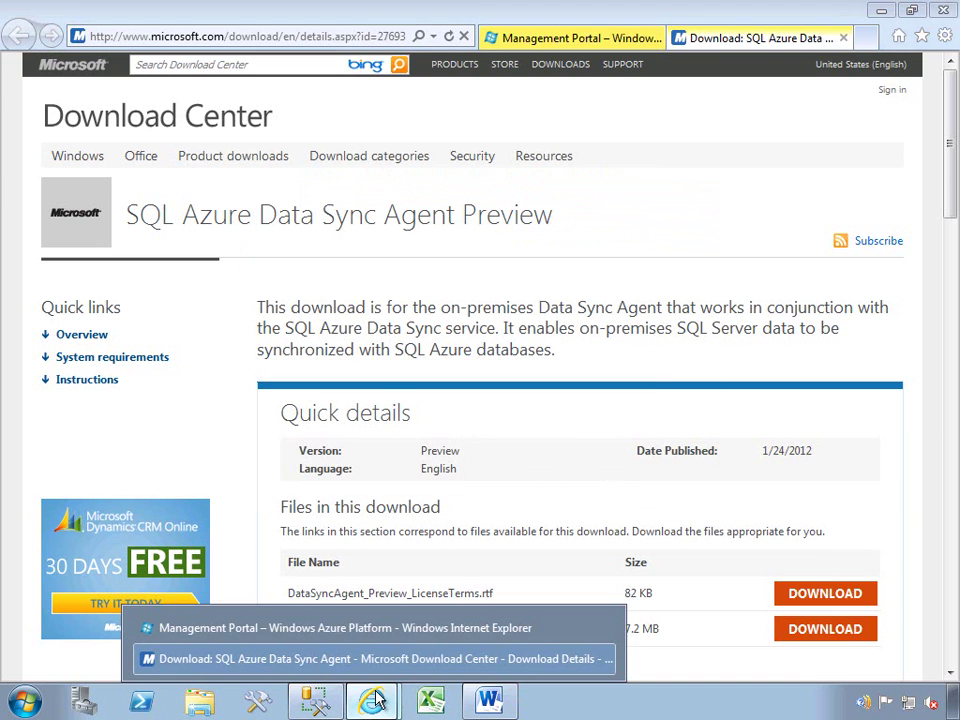
left_click(336, 632)
left_click(419, 371)
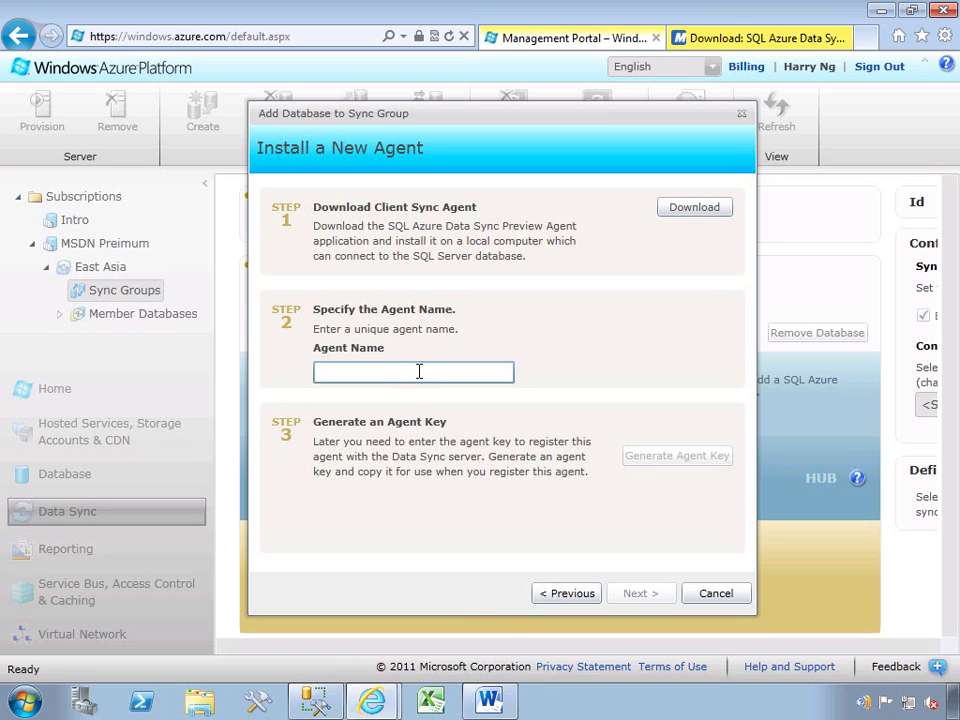
type("DataSy")
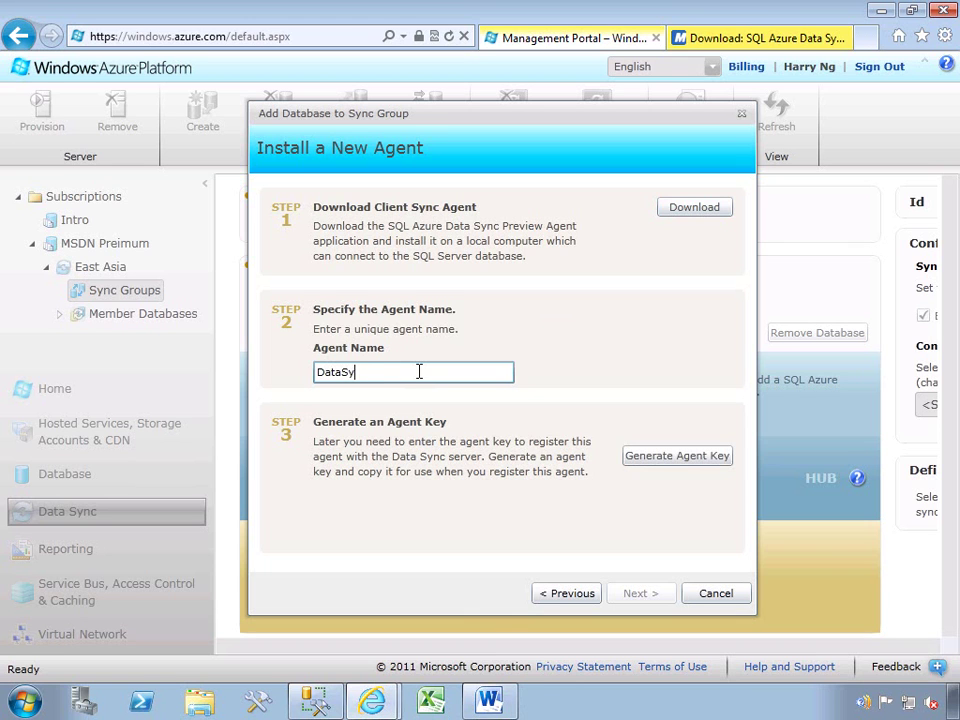
type("ncOnPremises")
left_click(677, 458)
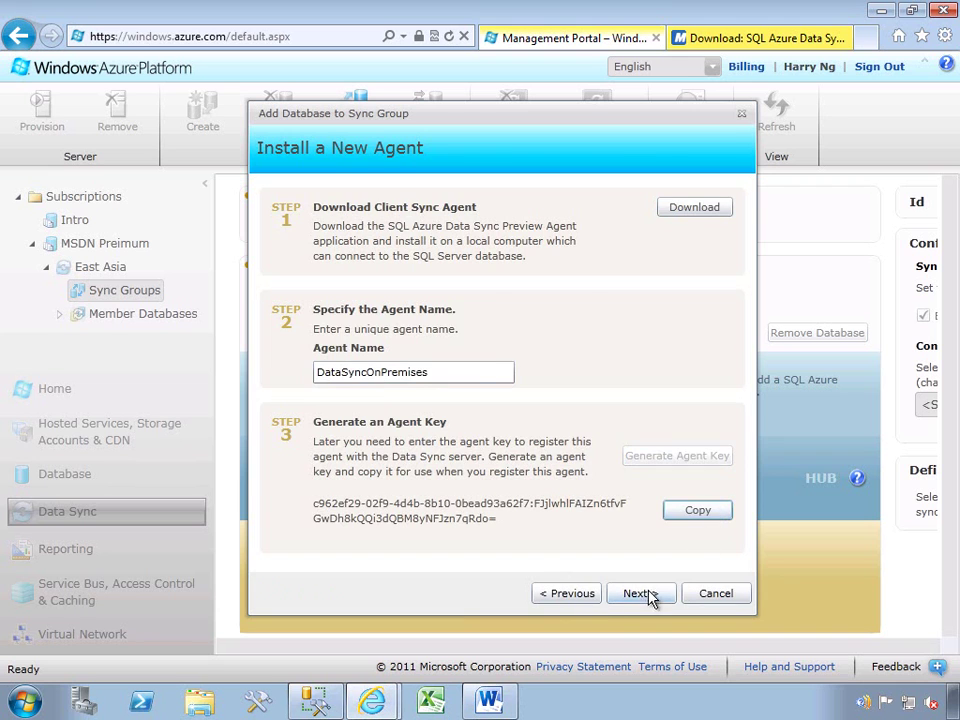
left_click(645, 595)
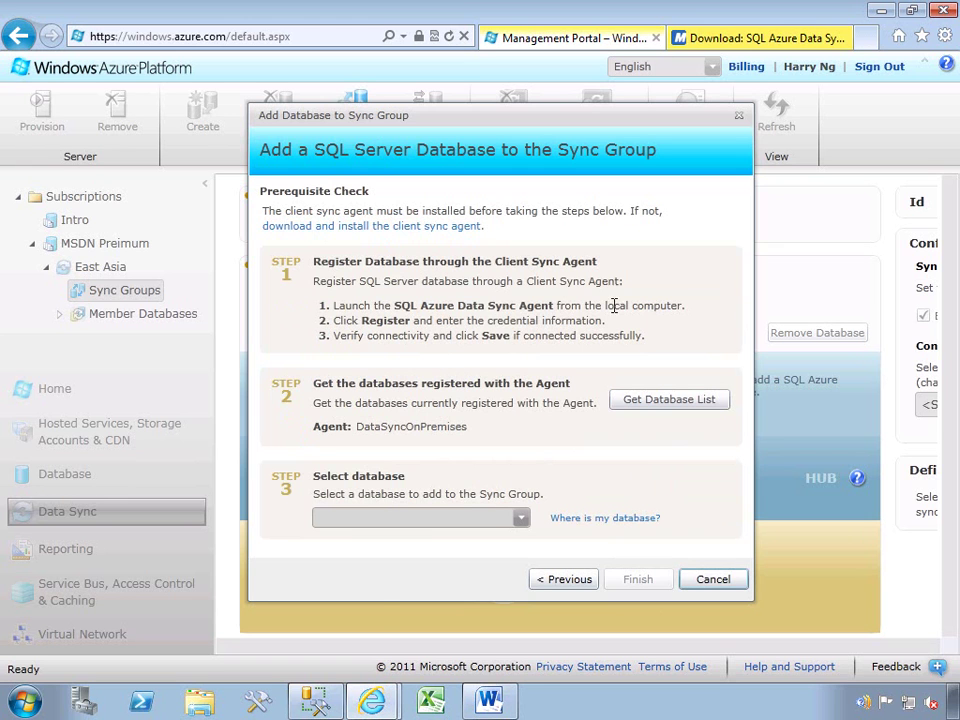
Launch the SQL Azure Data Sync Agent Preview from the Start menu's program list.
left_click(20, 703)
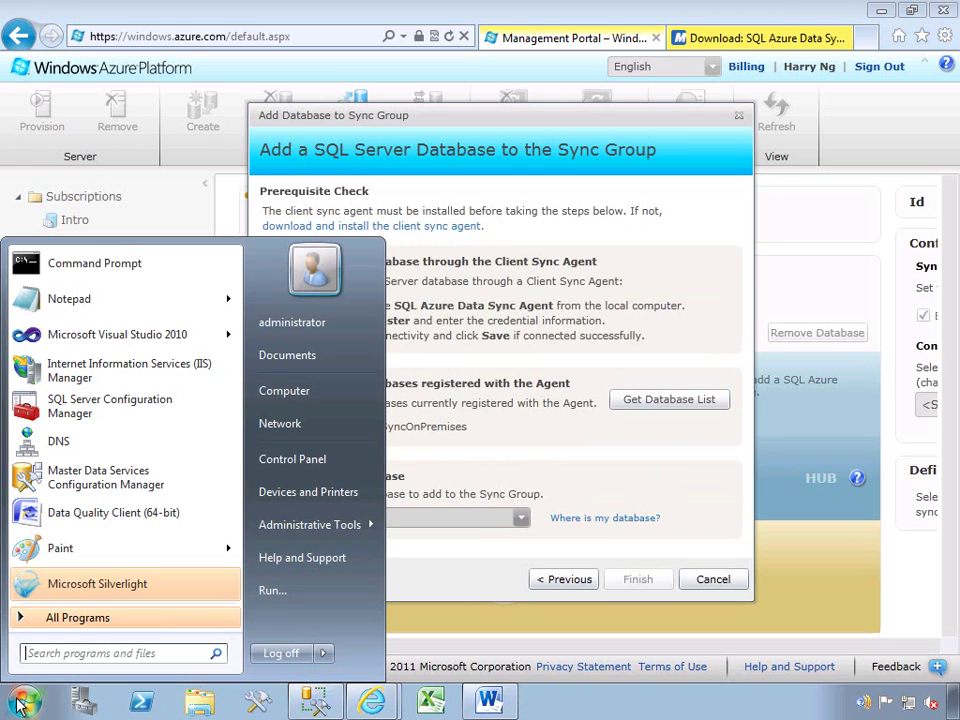
left_click(80, 620)
left_click(111, 490)
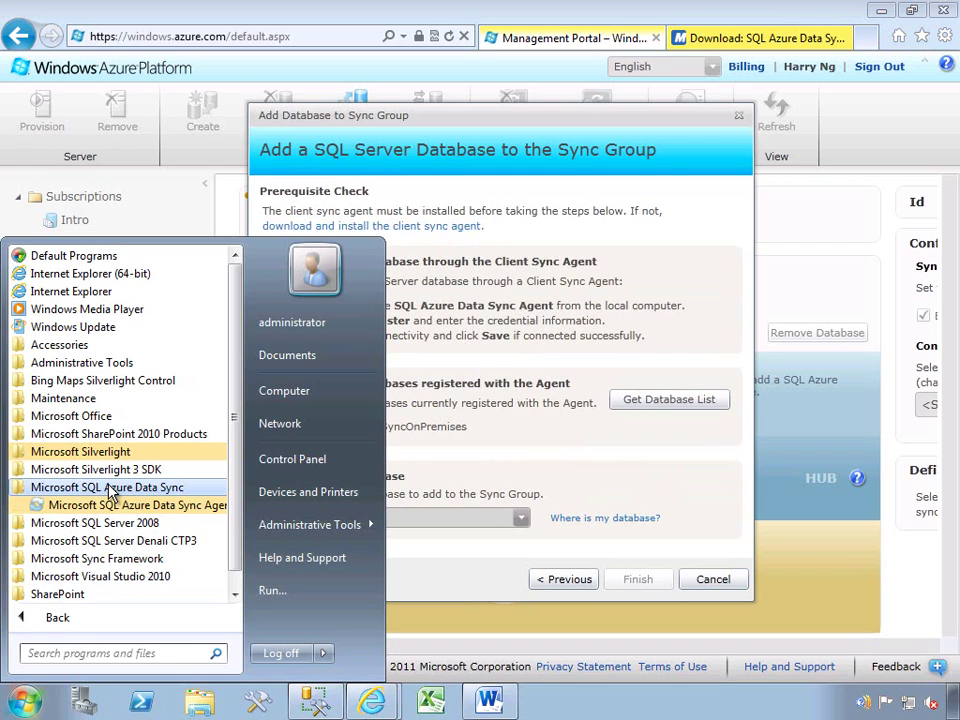
left_click(136, 510)
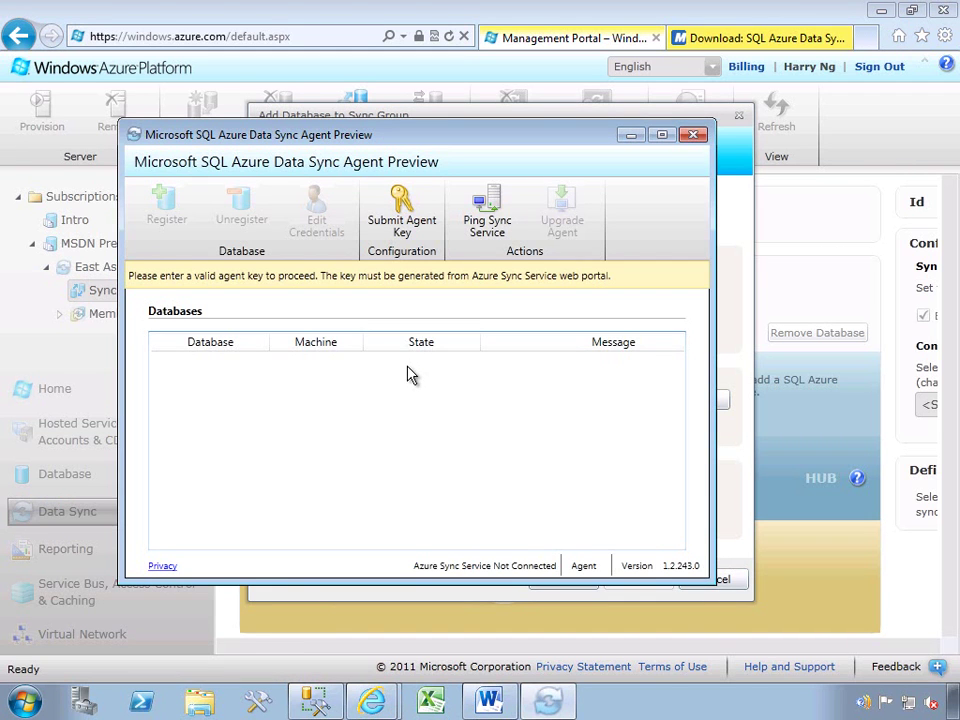
Submit the portal-generated agent key to the Data Sync Agent.
left_click(408, 232)
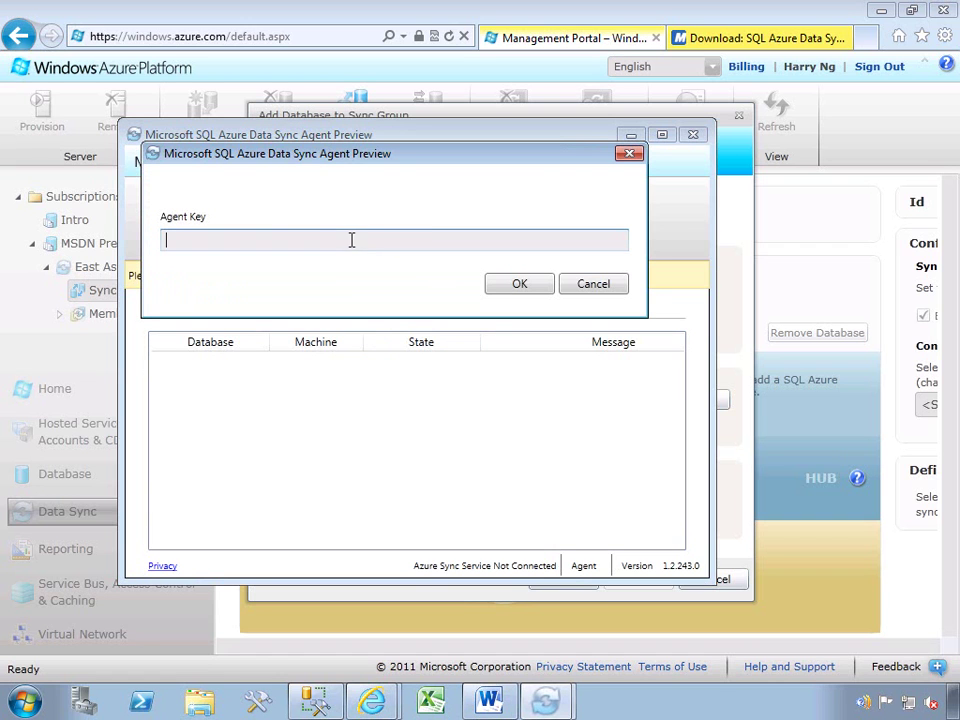
key("ctrl+v")
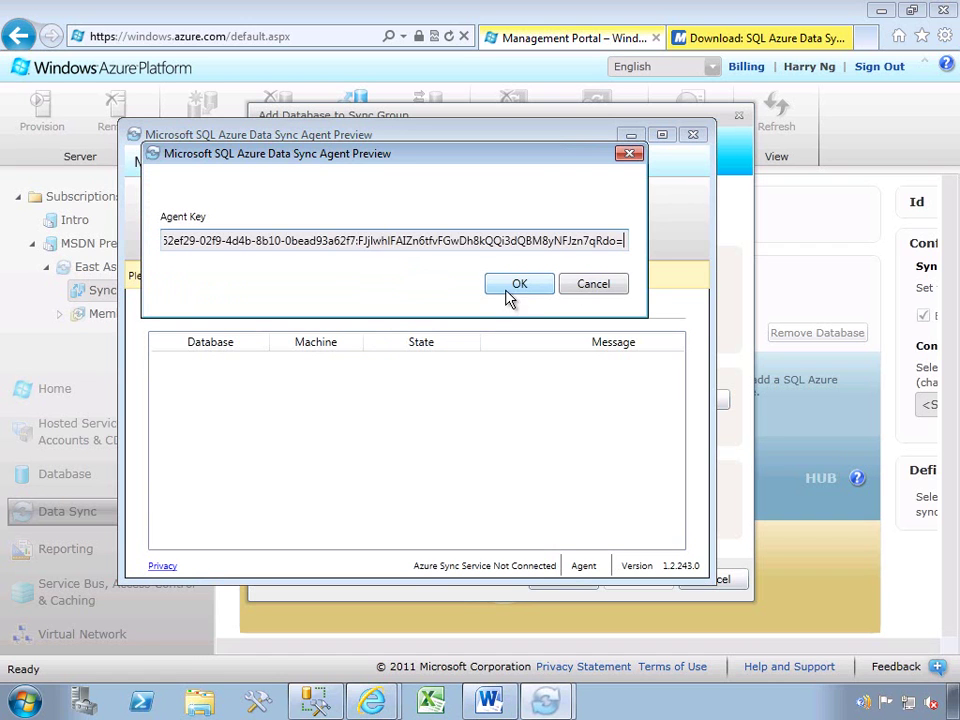
left_click(512, 288)
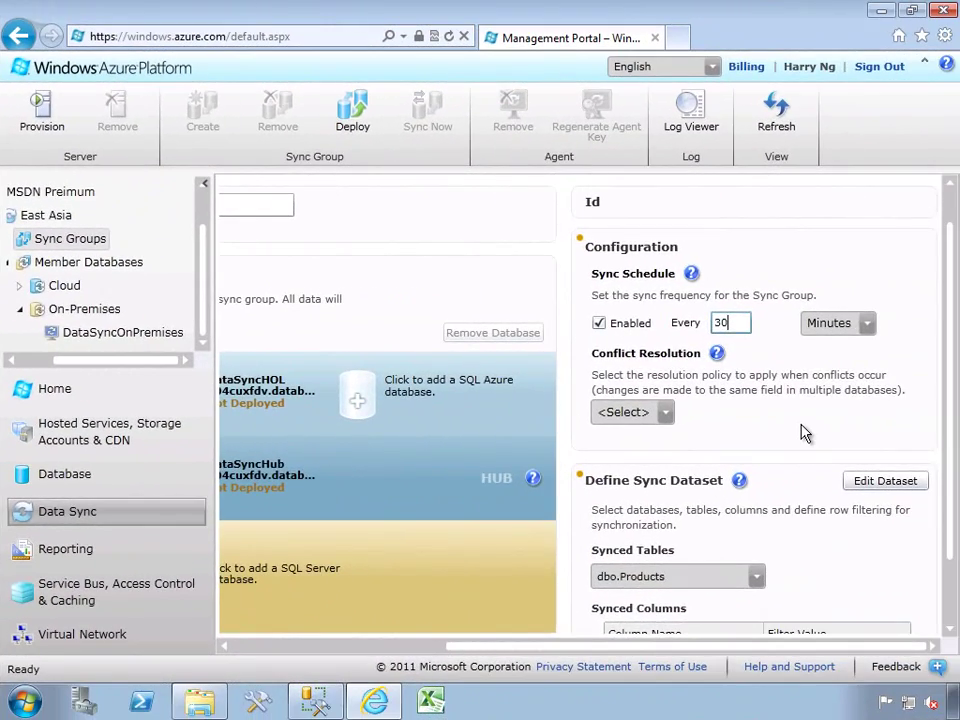
Enable the sync schedule and change its interval from 30 to 5 minutes.
left_click(805, 432)
left_click_drag(734, 327, 702, 332)
type("5")
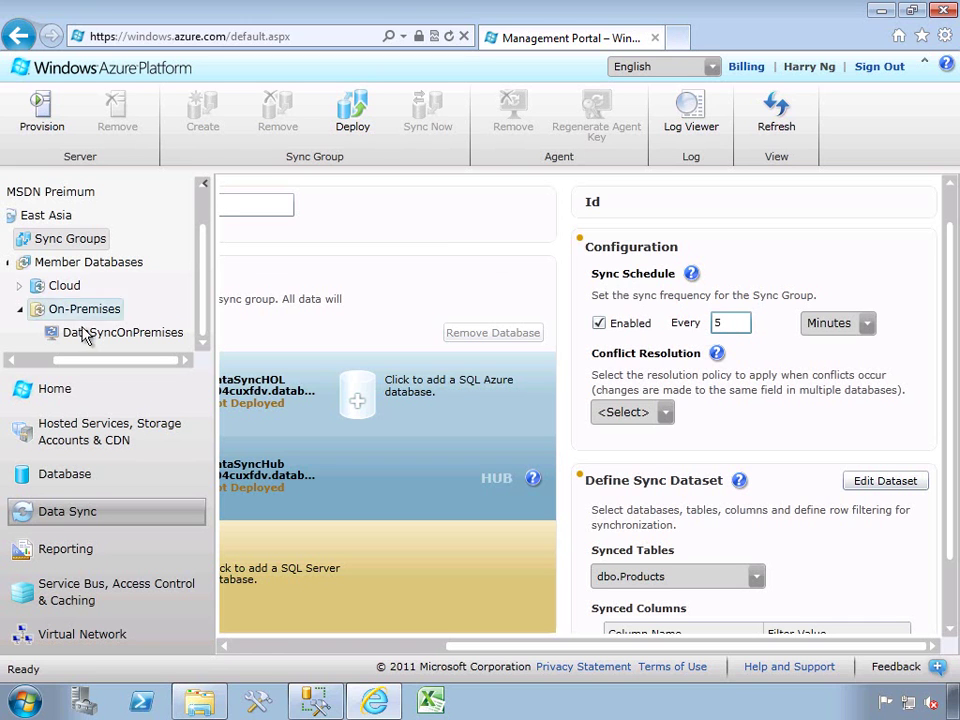
Set the sync group's conflict resolution to Hub Wins.
left_click(666, 413)
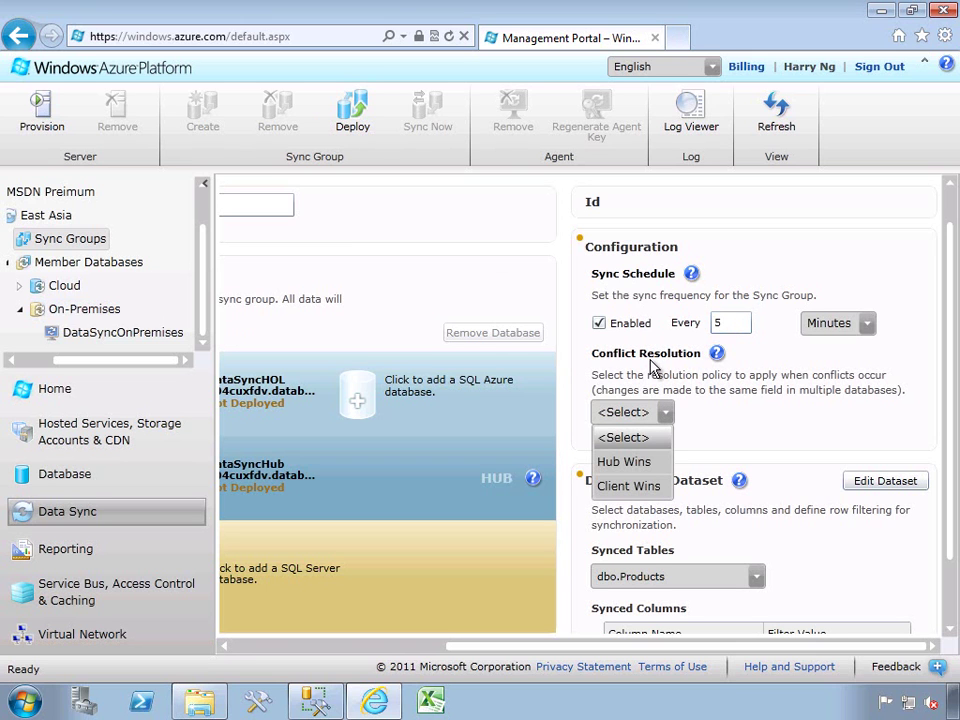
left_click(626, 461)
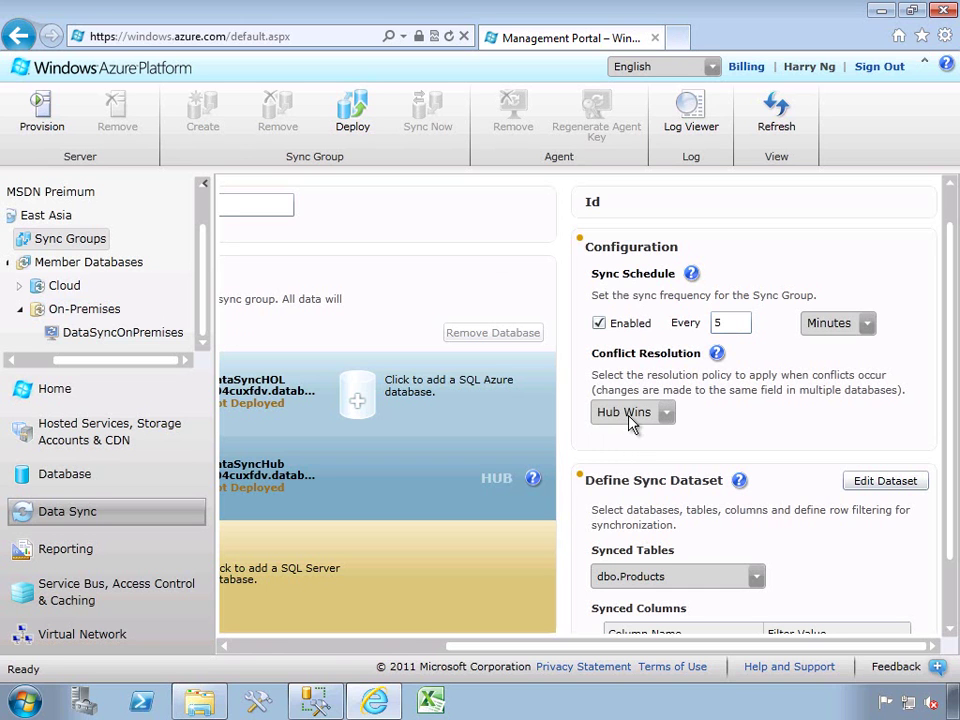
left_click(643, 416)
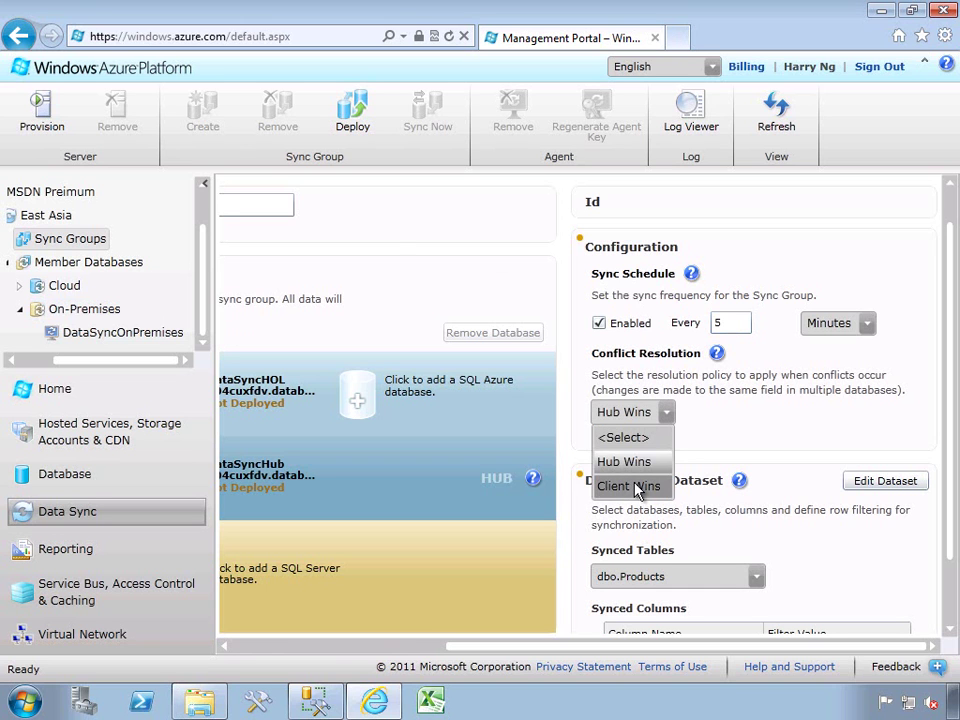
left_click(637, 489)
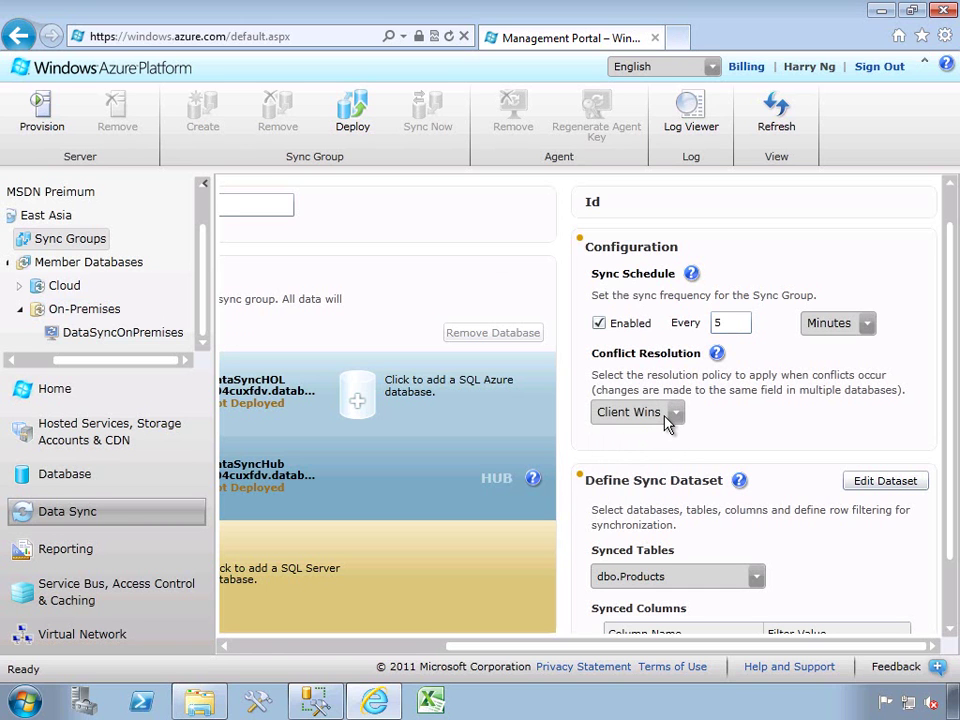
left_click(668, 420)
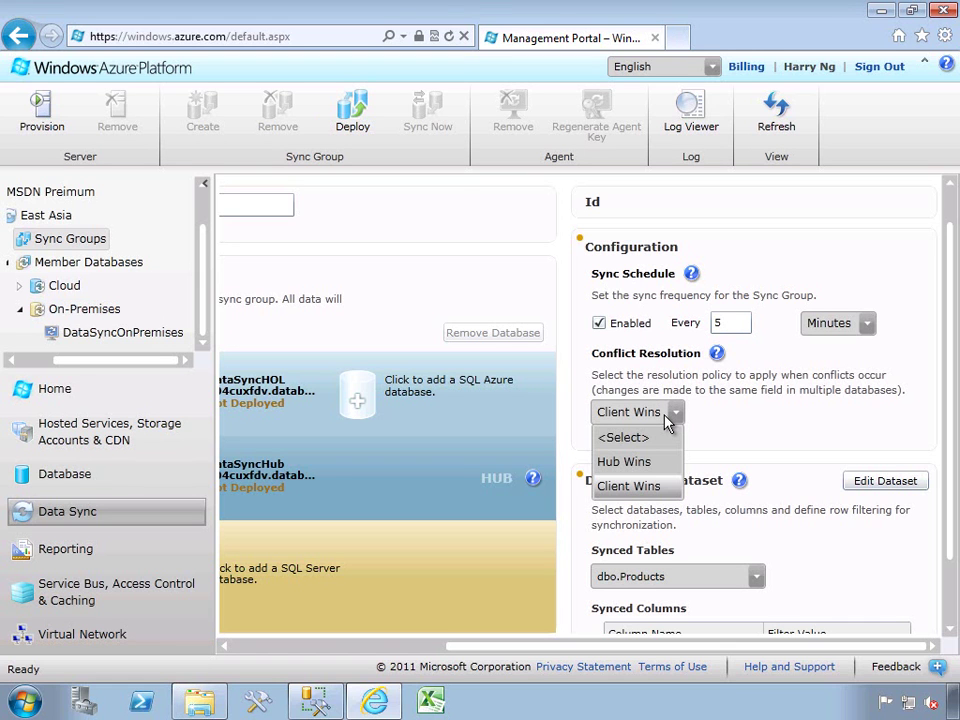
left_click(656, 461)
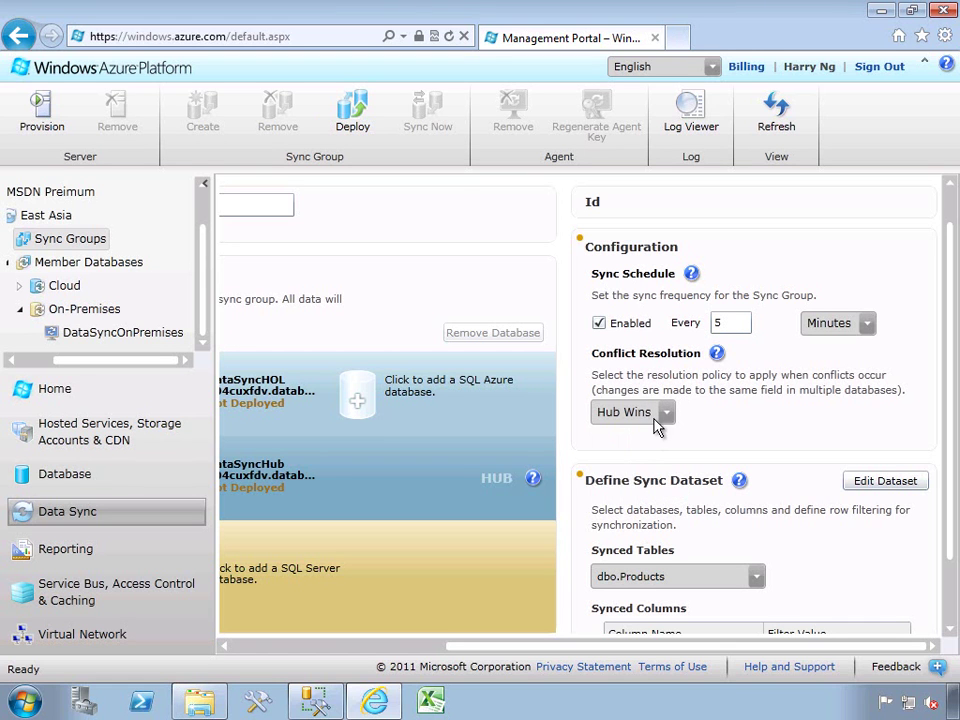
scroll(938, 454, "down", 2)
Import the dataset schema from DataSyncHub, include dbo.Products with all columns, and expand Row Filtering.
left_click(917, 399)
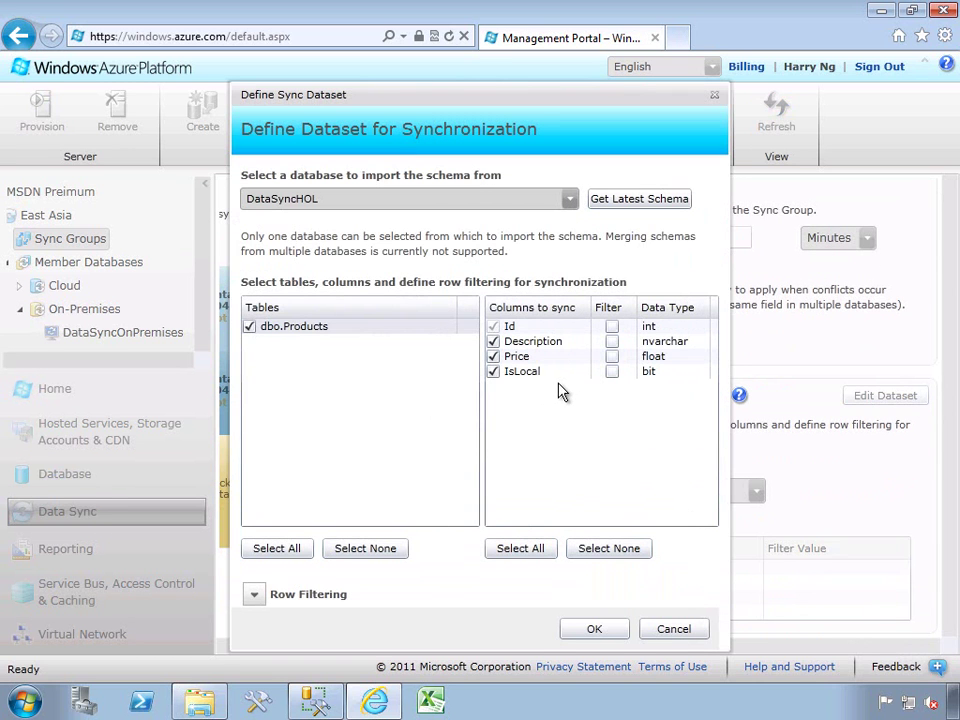
left_click(569, 198)
left_click(302, 222)
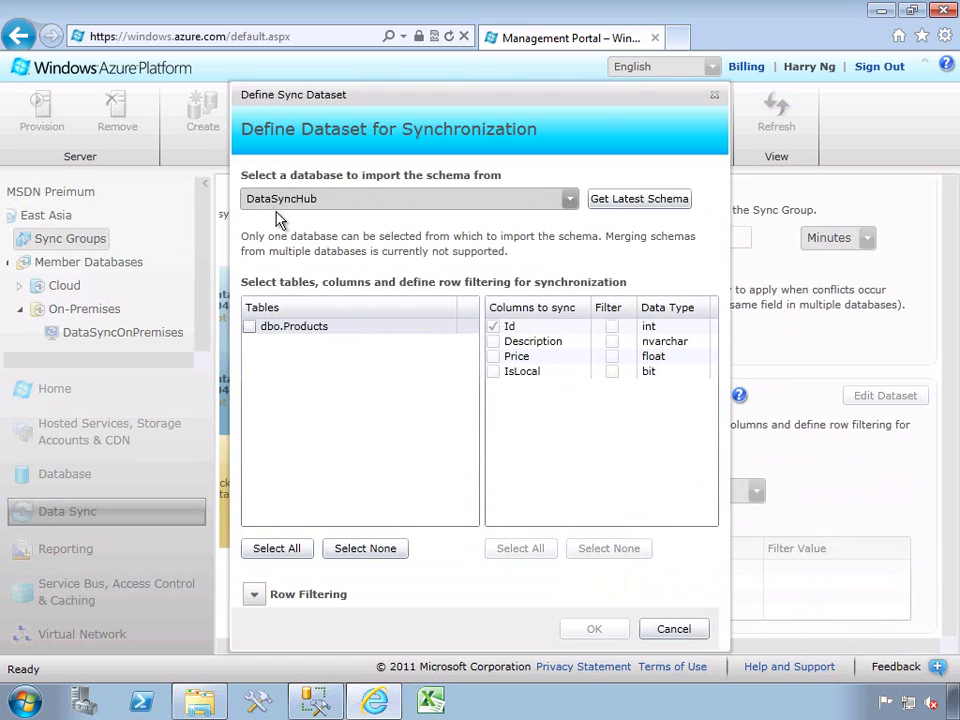
left_click(251, 327)
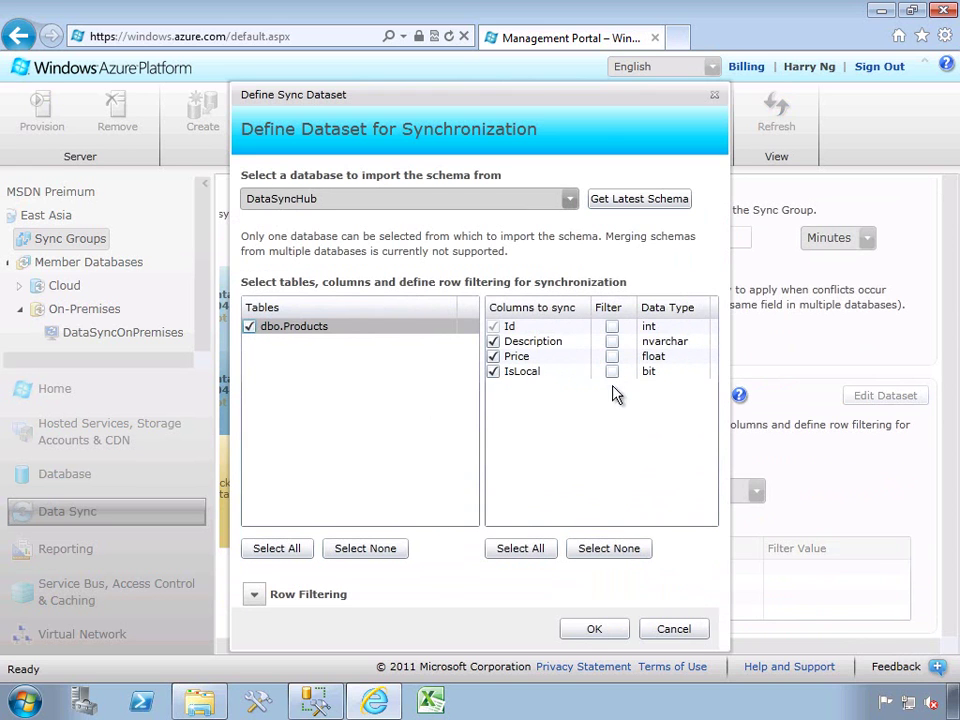
left_click(254, 596)
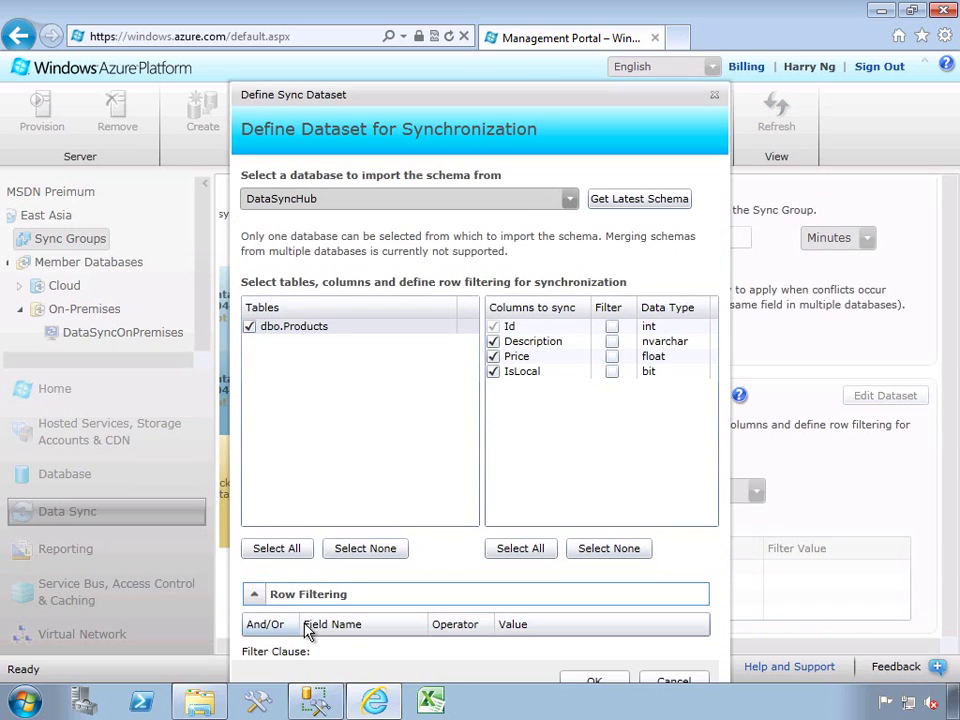